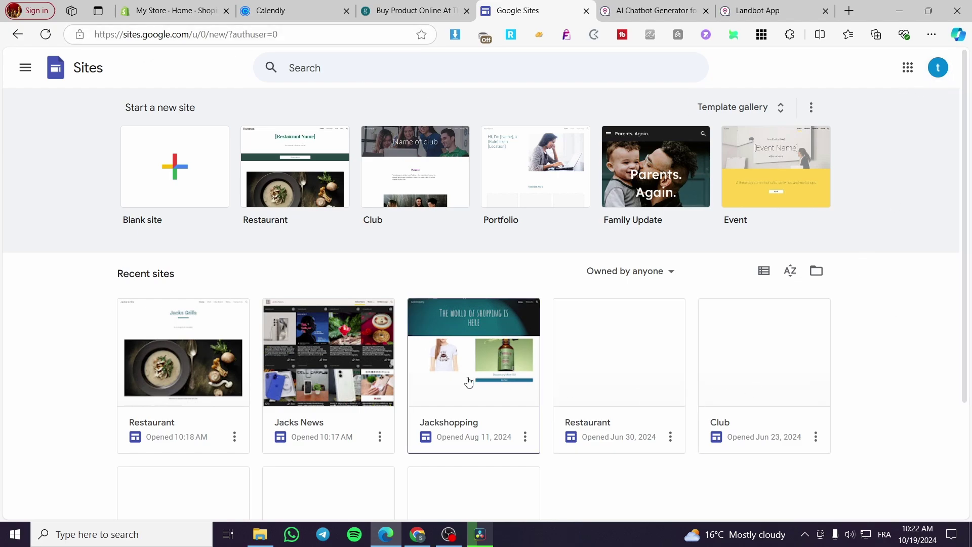
Step: Open the Restaurant site and delete the app-promo embed
scroll(473, 336, down, 3)
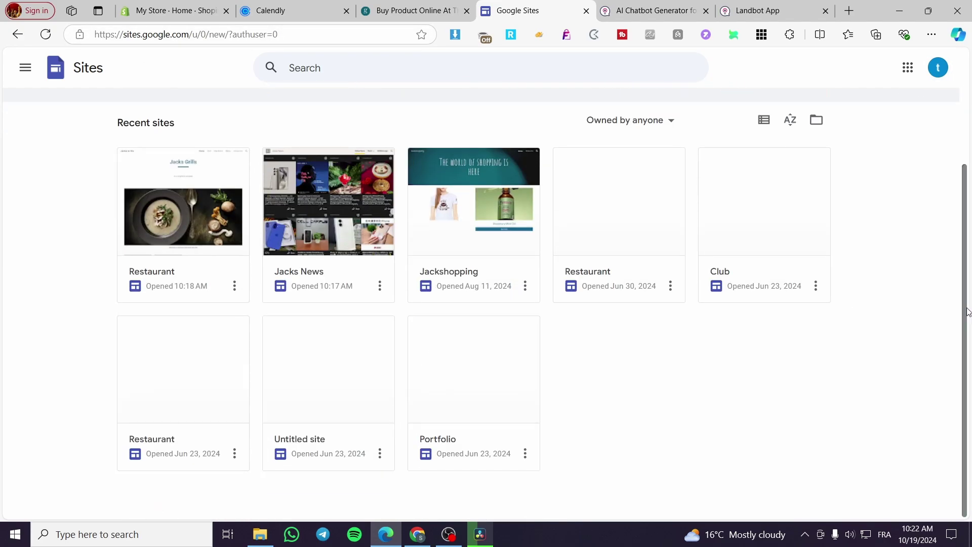
scroll(569, 317, up, 3)
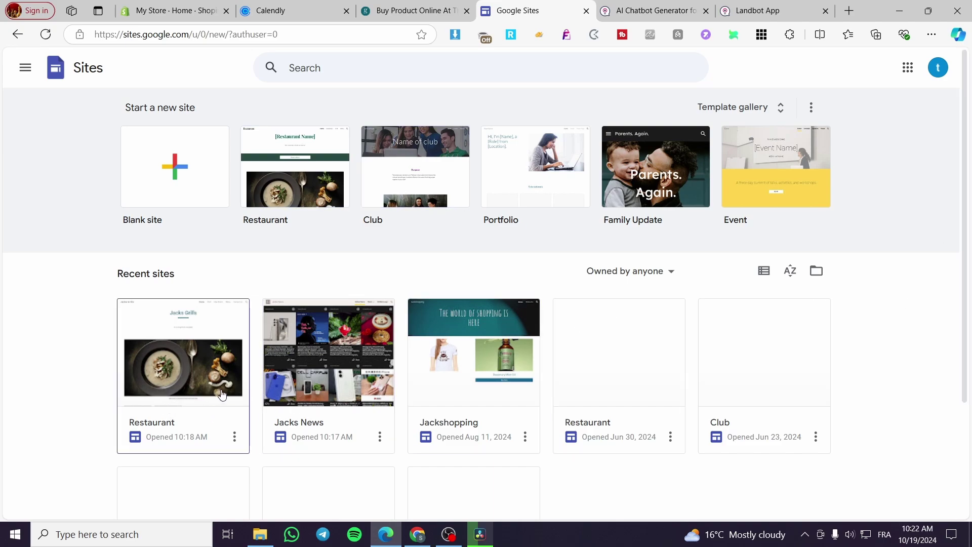
click(198, 358)
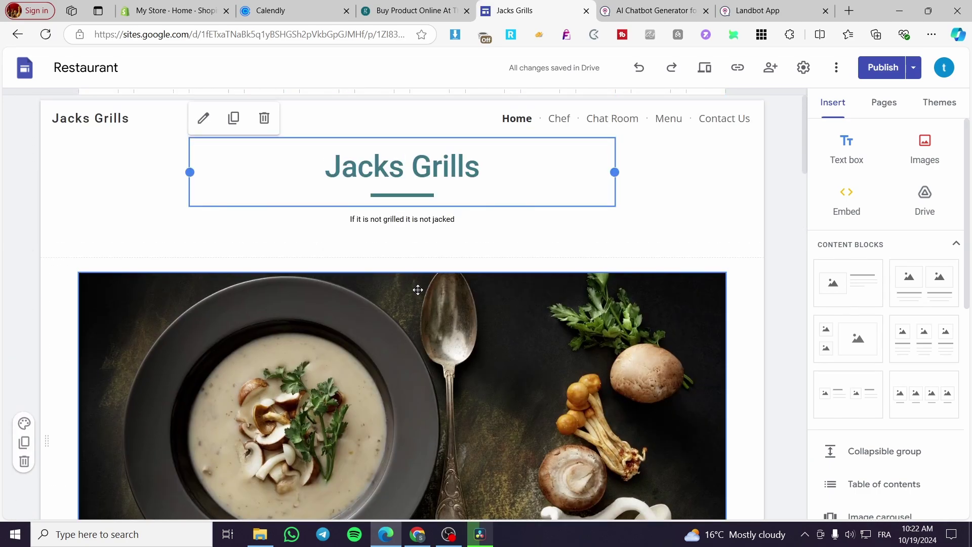
scroll(418, 289, down, 20)
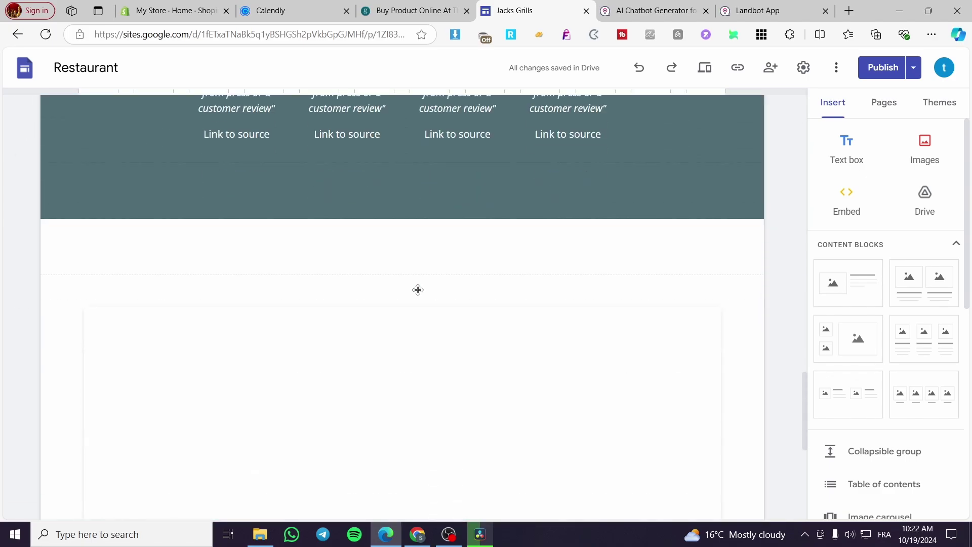
scroll(418, 289, down, 7)
scroll(418, 289, up, 2)
scroll(418, 290, up, 7)
scroll(666, 412, down, 3)
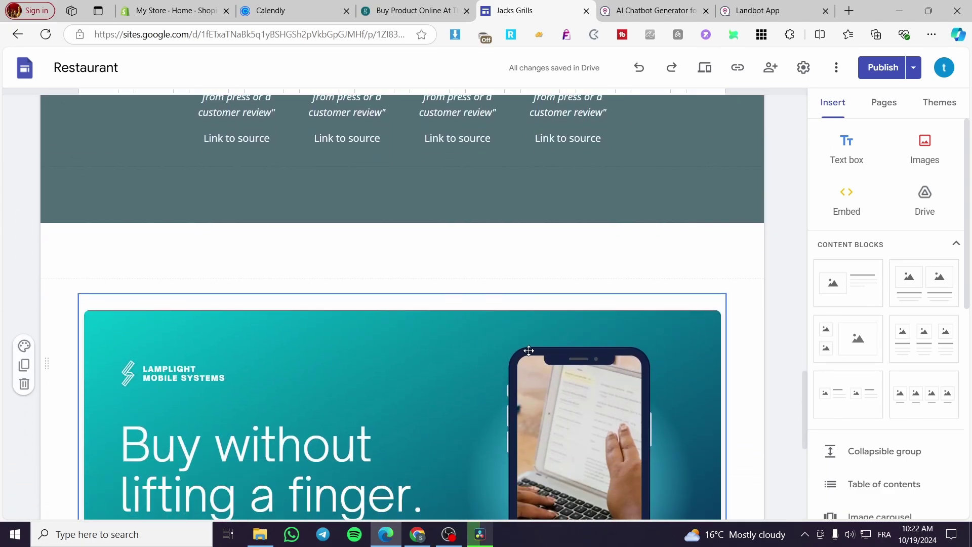
click(717, 315)
click(124, 272)
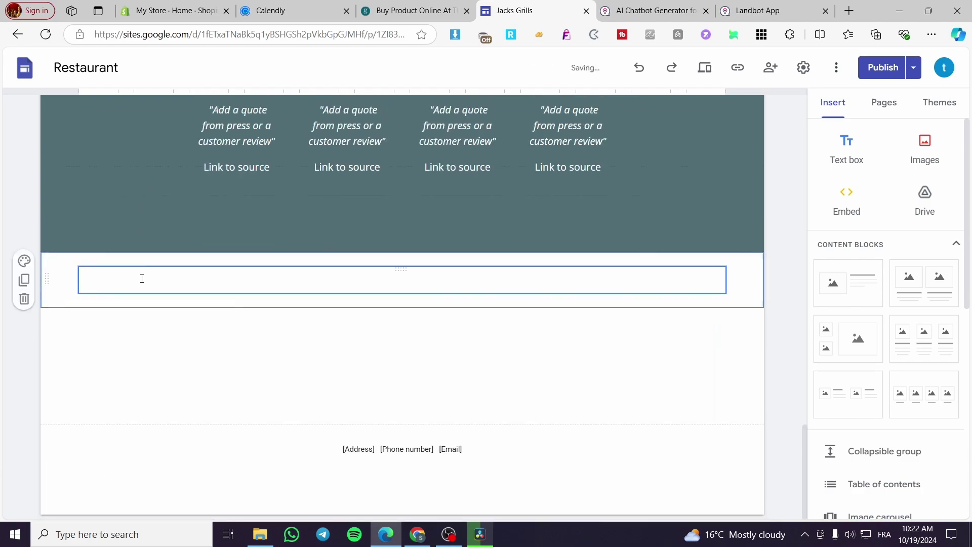
Step: Delete the lotus image gallery section from the page
scroll(429, 374, up, 5)
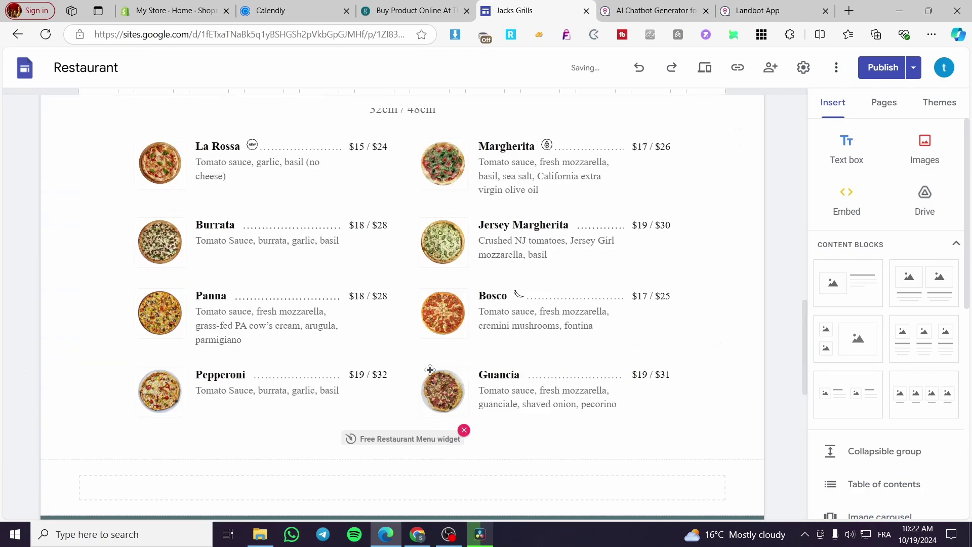
scroll(429, 370, up, 9)
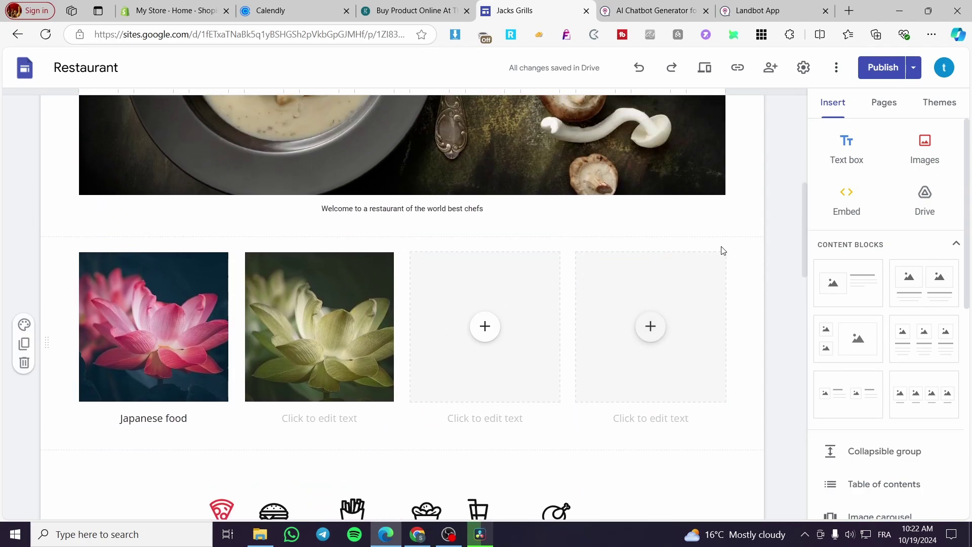
click(749, 251)
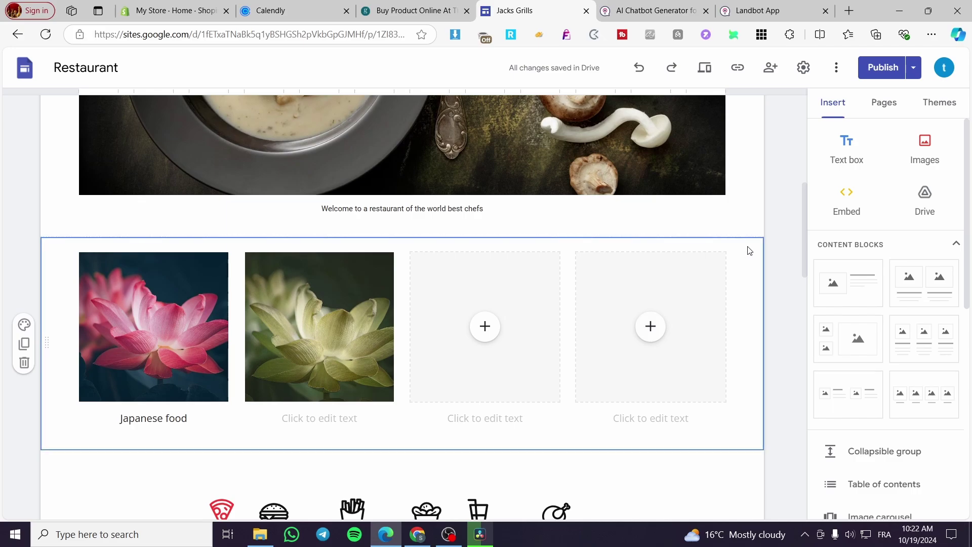
click(24, 363)
Step: Switch to the Landbot AI Chatbot Generator website
scroll(446, 385, down, 10)
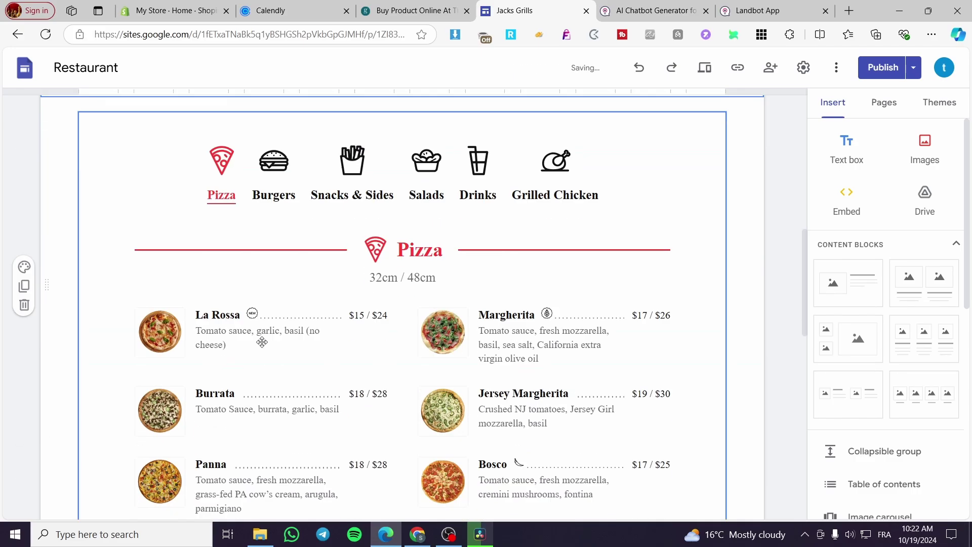
scroll(440, 308, up, 12)
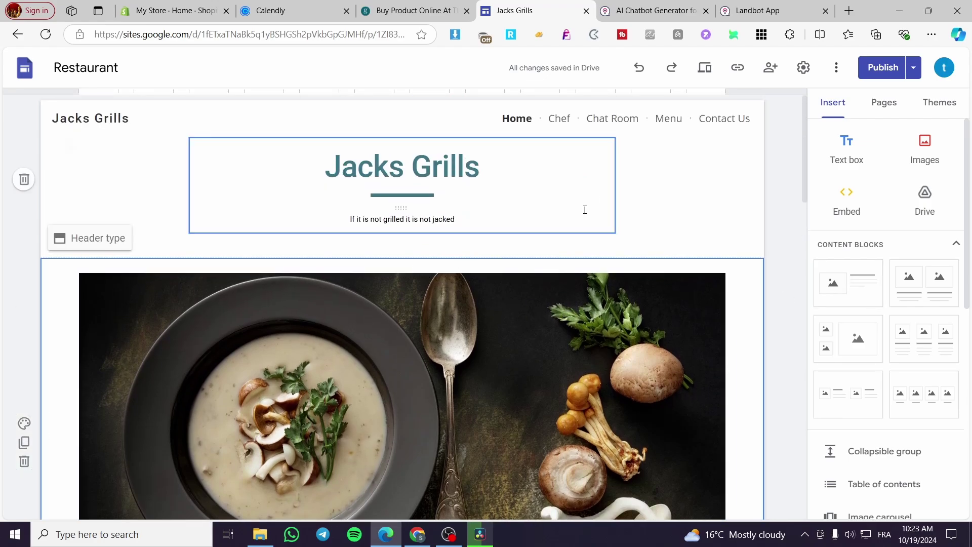
click(597, 15)
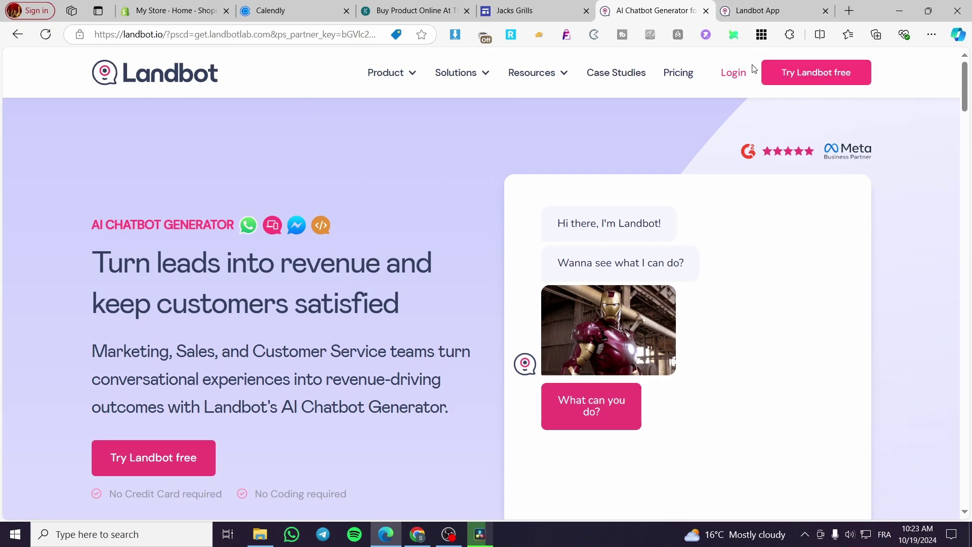
Step: Switch to the app.landbot.io home dashboard
click(751, 10)
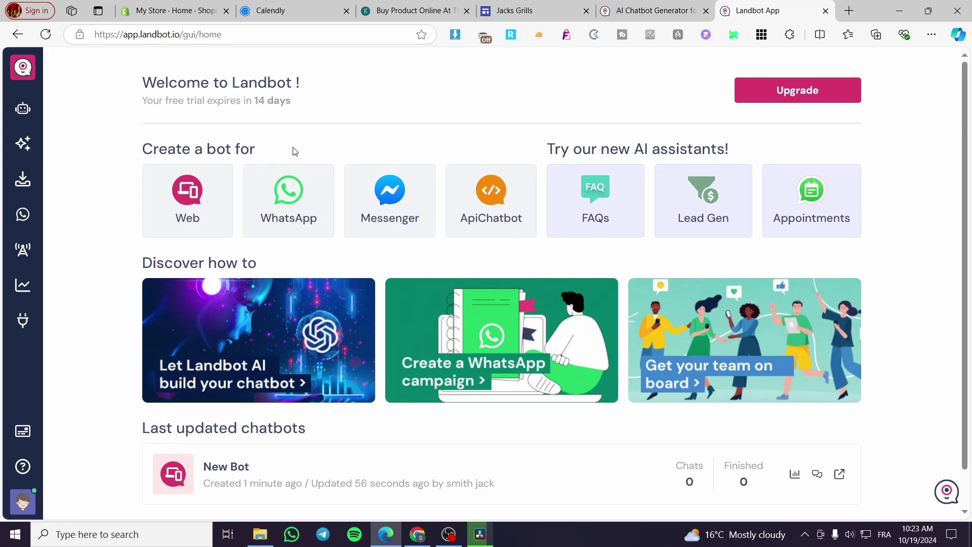
Step: Highlight the '14 days trial remaining' note and the 'Create a bot for' heading on the home page
drag(255, 100, 303, 100)
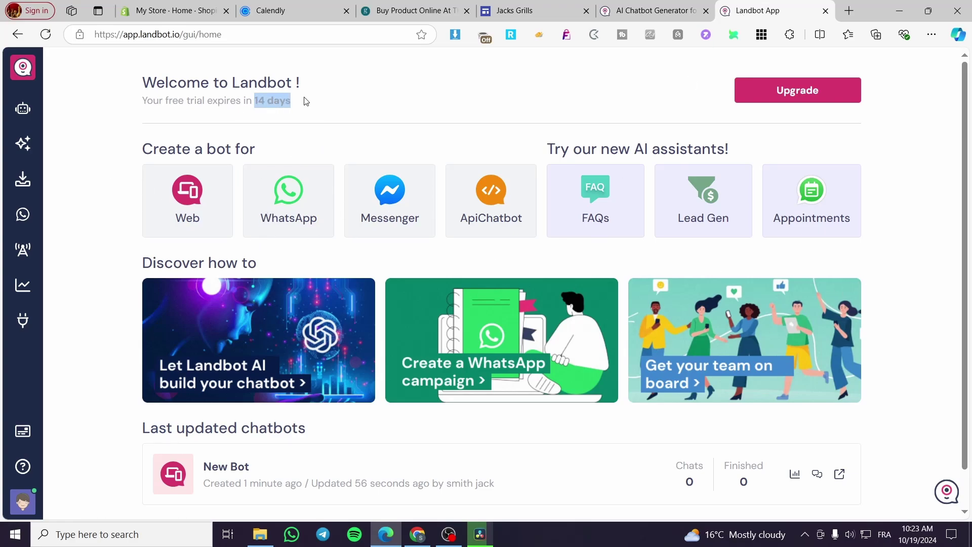
click(394, 115)
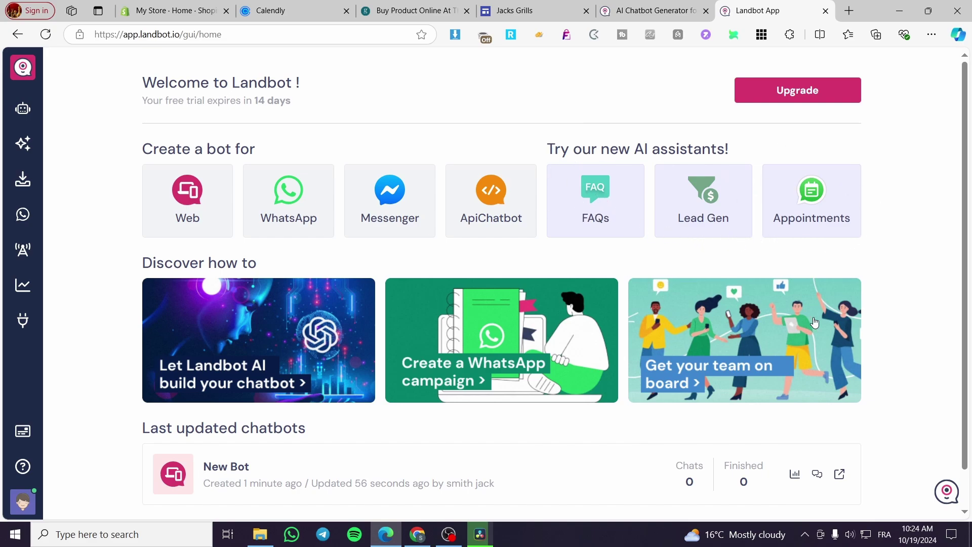
scroll(860, 339, down, 1)
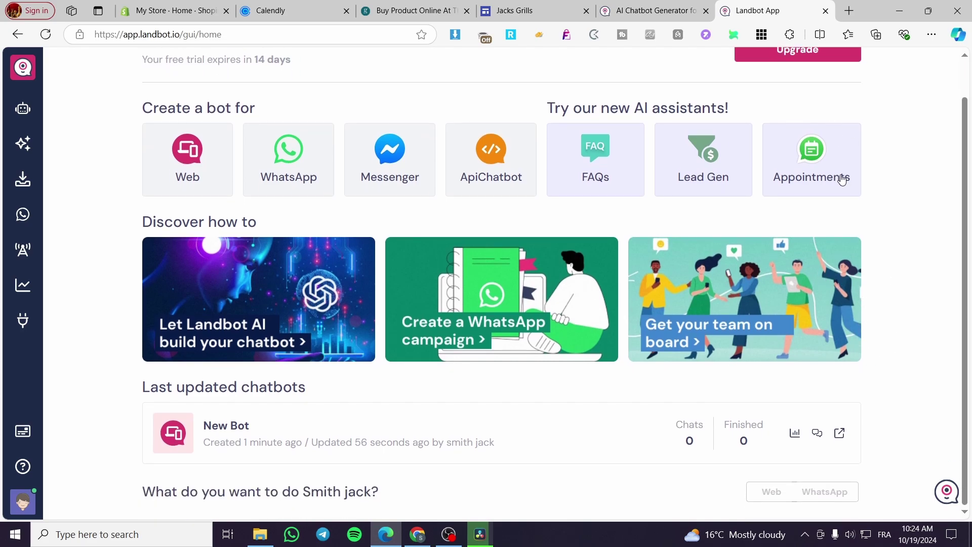
scroll(840, 182, up, 1)
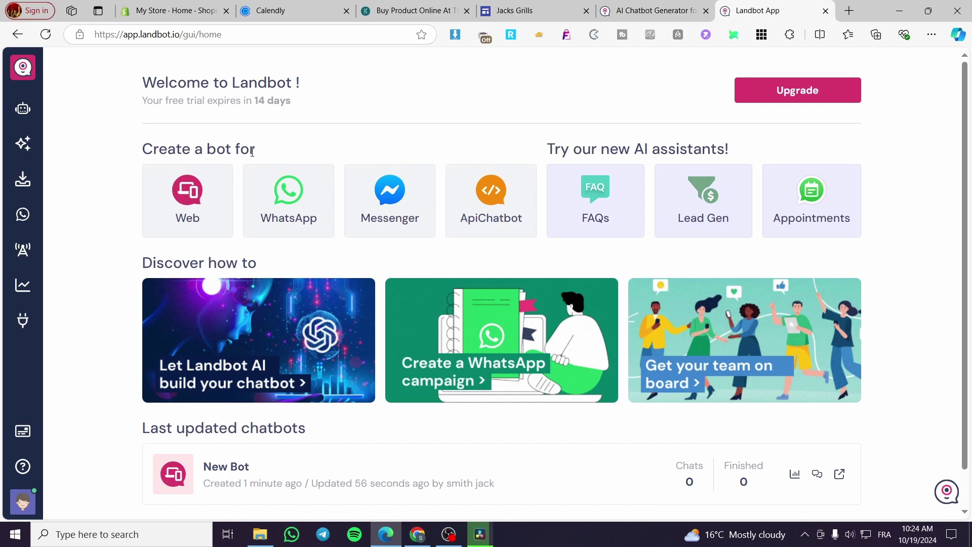
drag(262, 153, 124, 159)
click(241, 171)
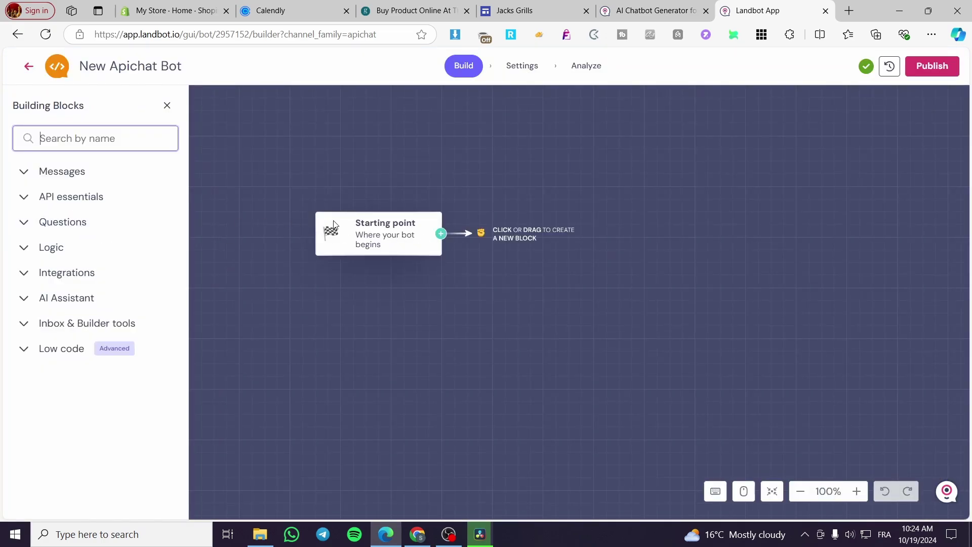
Step: Expand and collapse the Messages, API essentials and Questions categories, then close the block list and picker
click(24, 172)
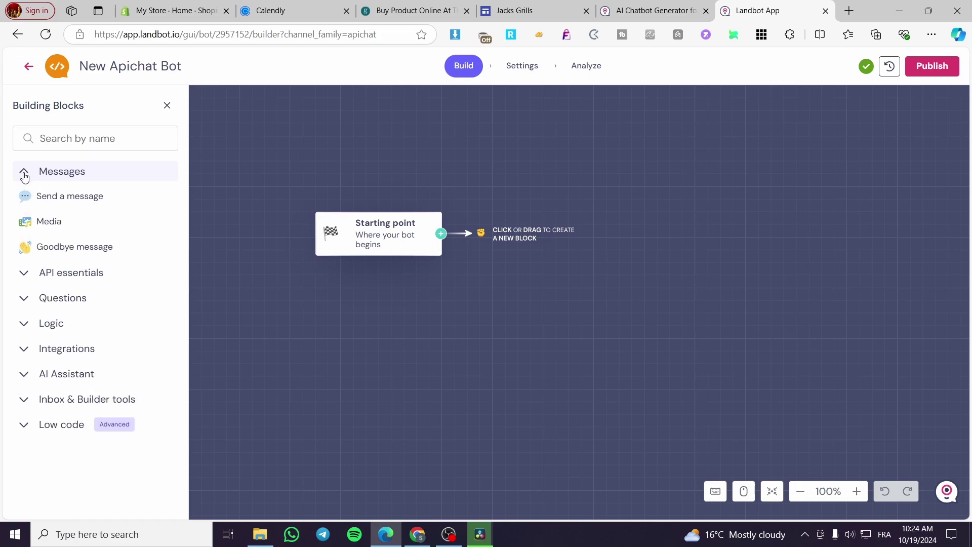
click(24, 174)
click(25, 199)
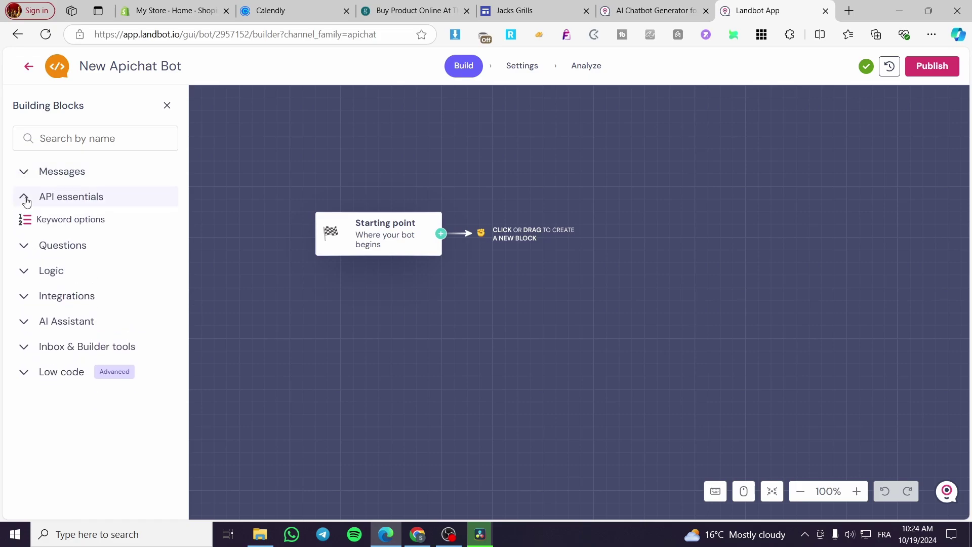
click(26, 201)
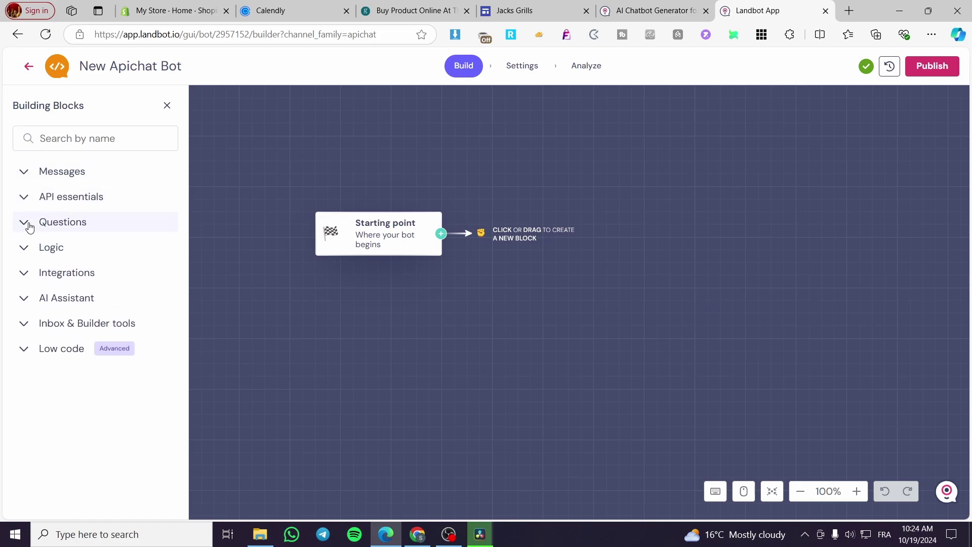
click(28, 225)
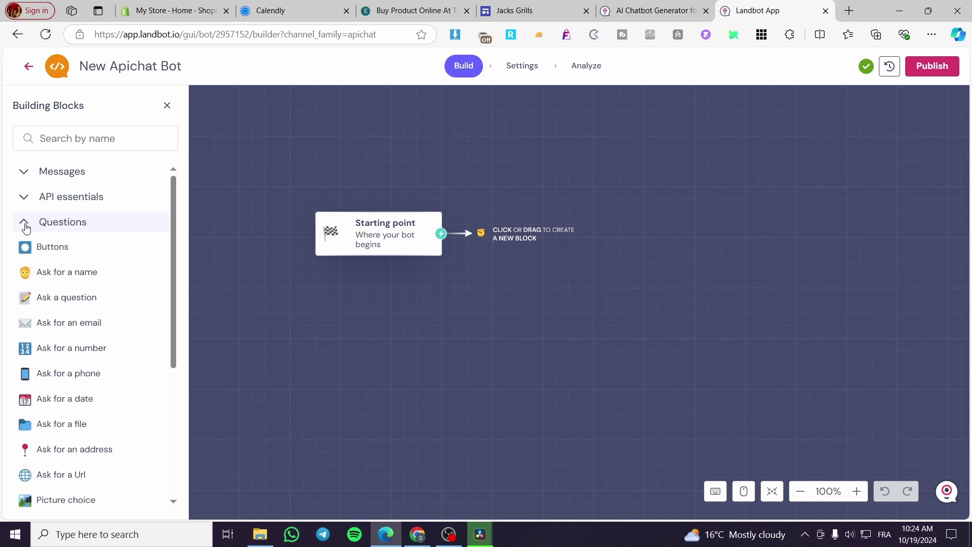
click(26, 226)
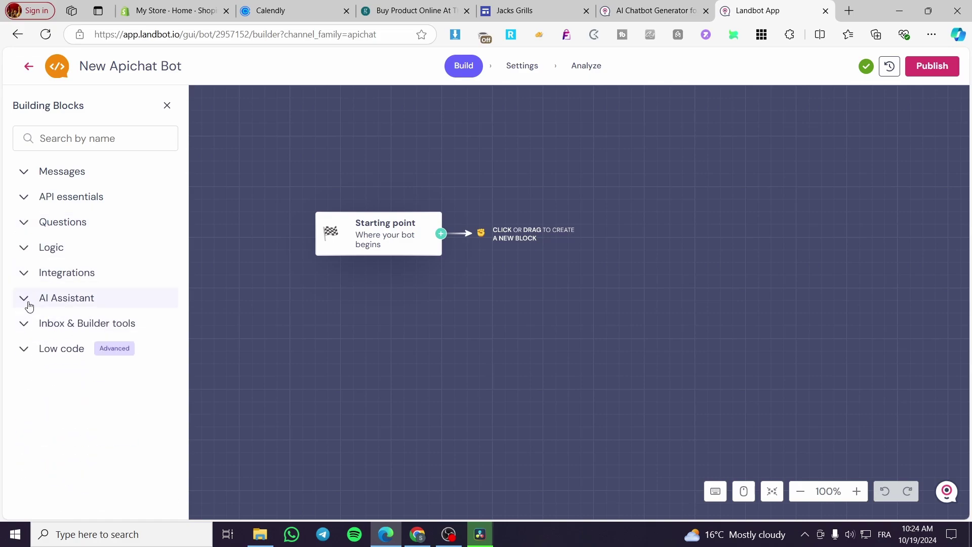
click(438, 233)
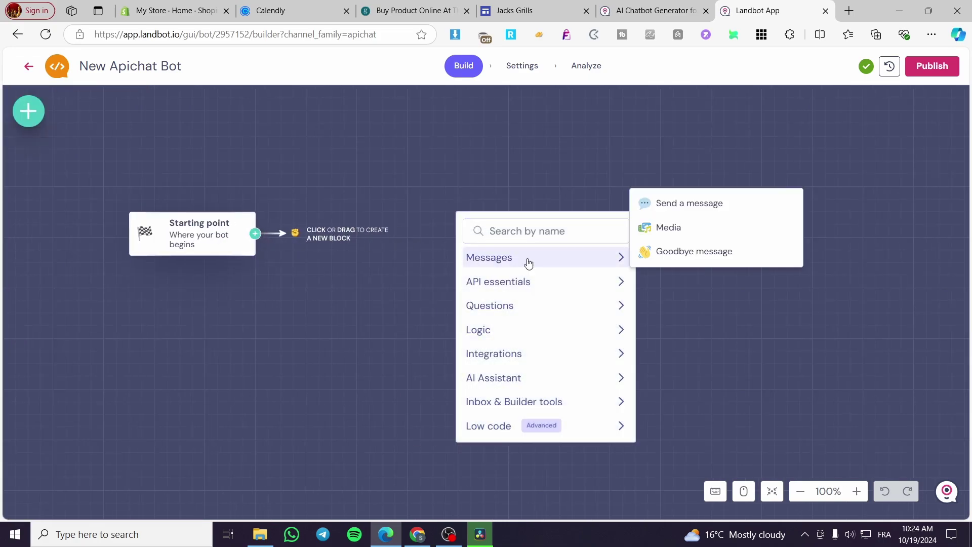
click(380, 149)
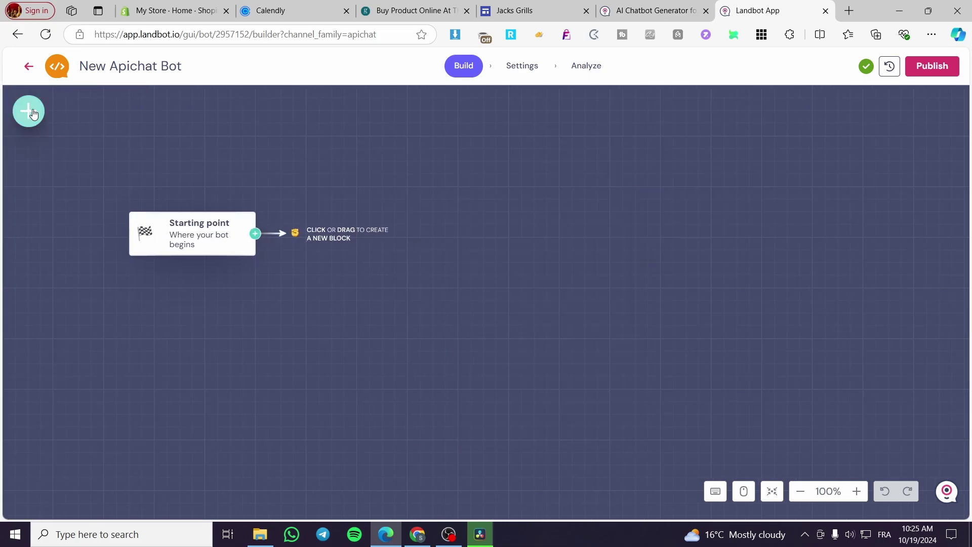
Step: Return to the Landbot home page and start creating a new web chatbot
click(28, 66)
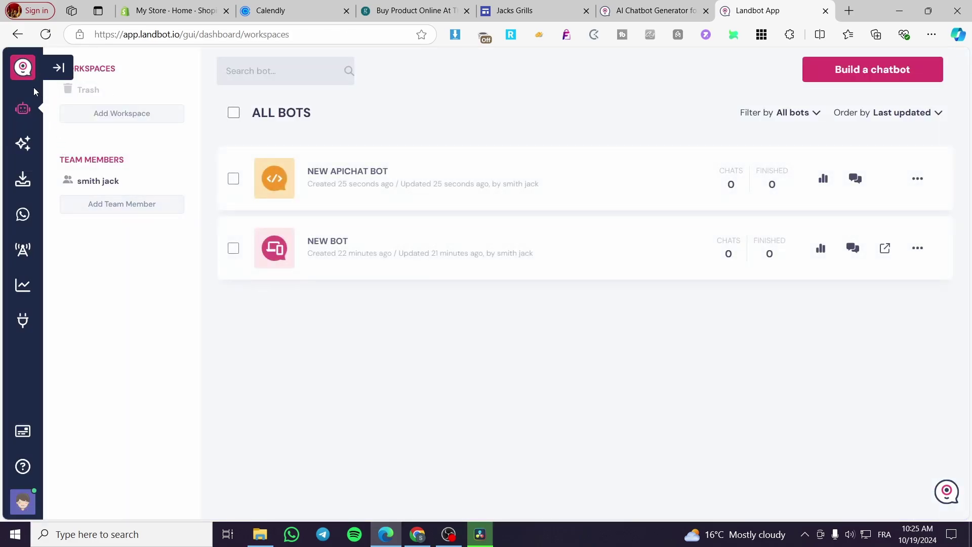
click(23, 109)
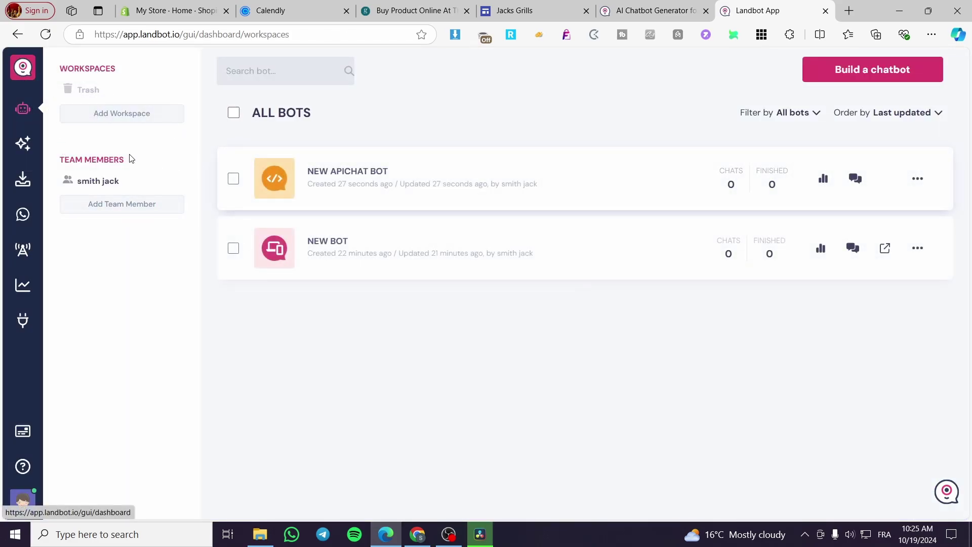
click(23, 69)
click(183, 186)
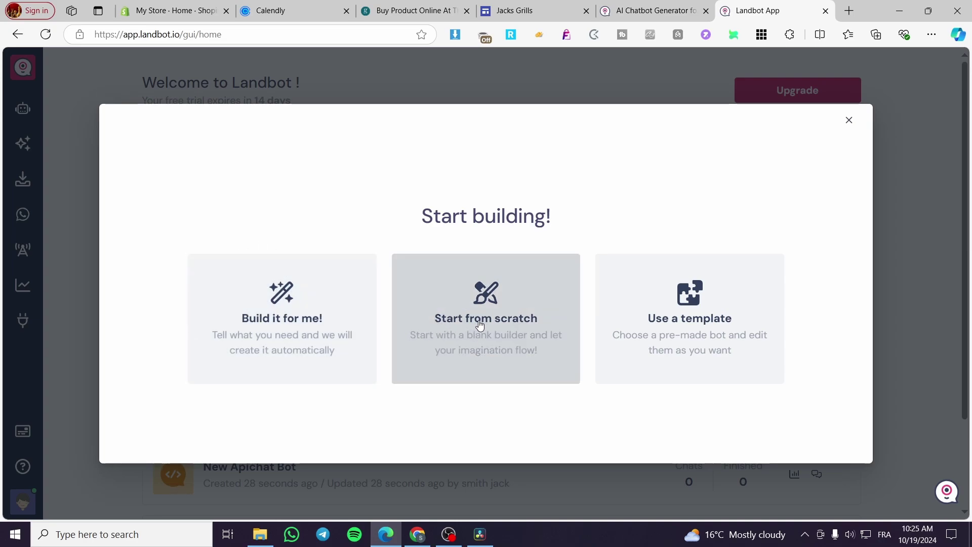
Step: Browse the bot templates, including More templates, then go back to the start options
click(717, 327)
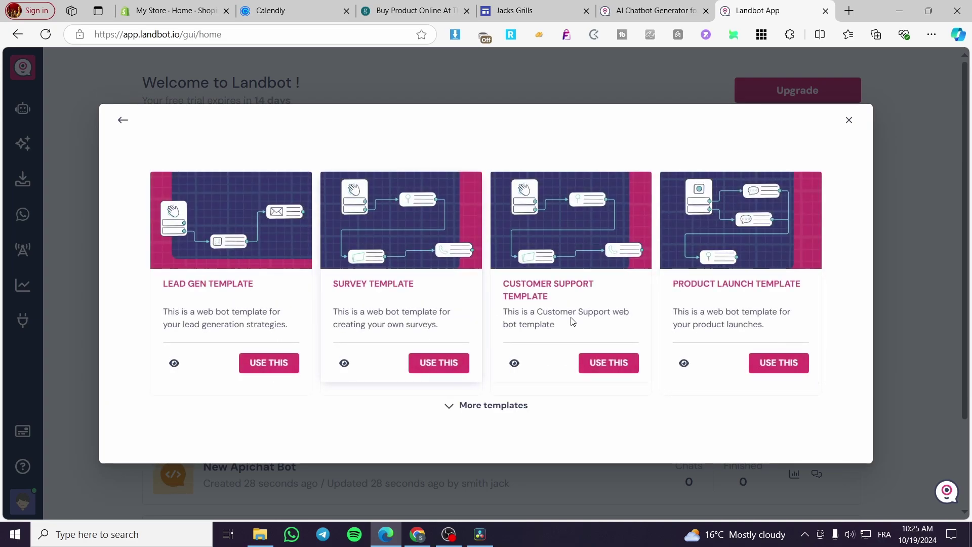
click(471, 406)
scroll(721, 320, down, 3)
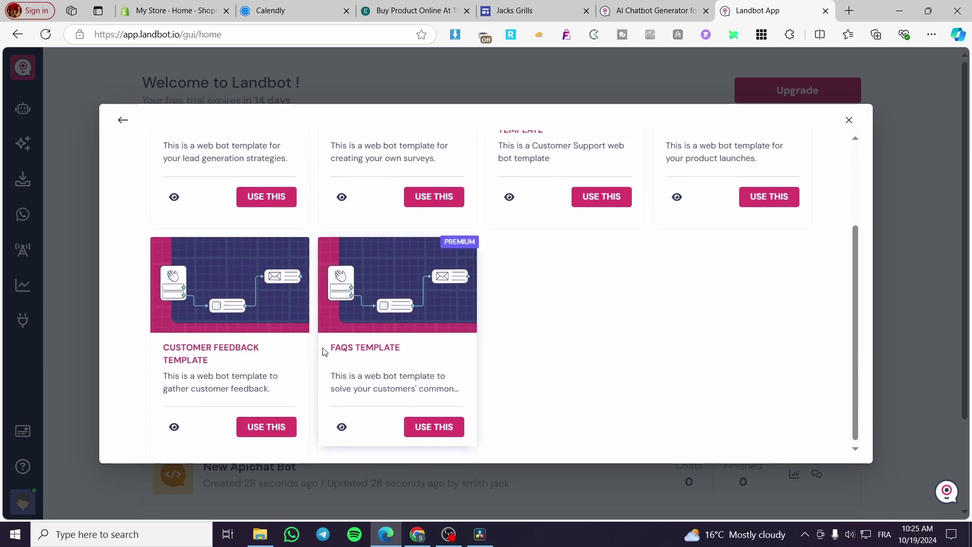
scroll(325, 351, up, 3)
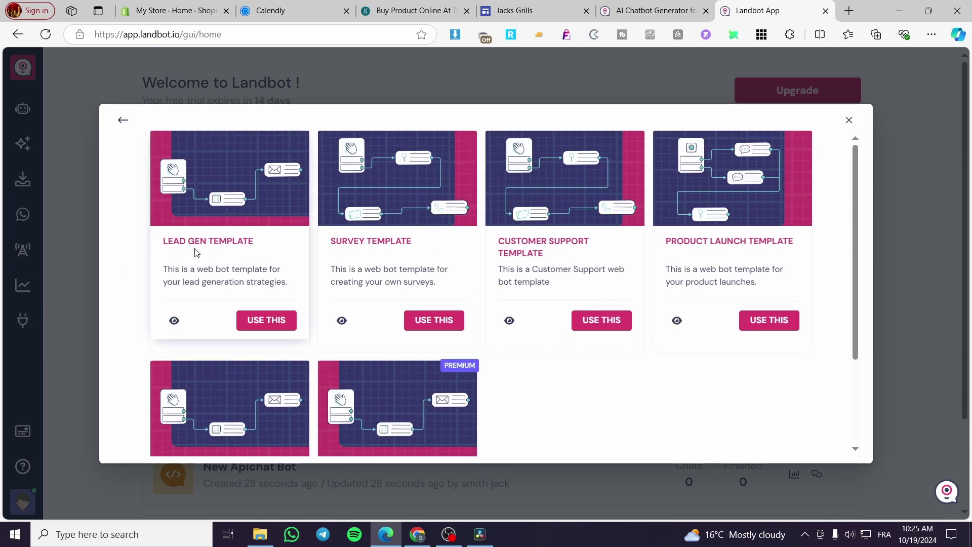
scroll(664, 254, down, 2)
scroll(557, 259, up, 2)
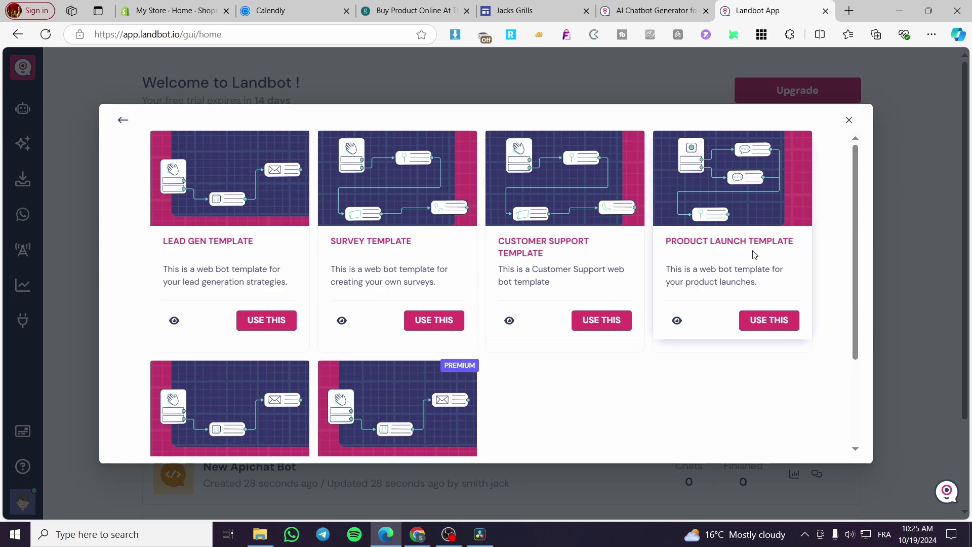
scroll(121, 358, down, 2)
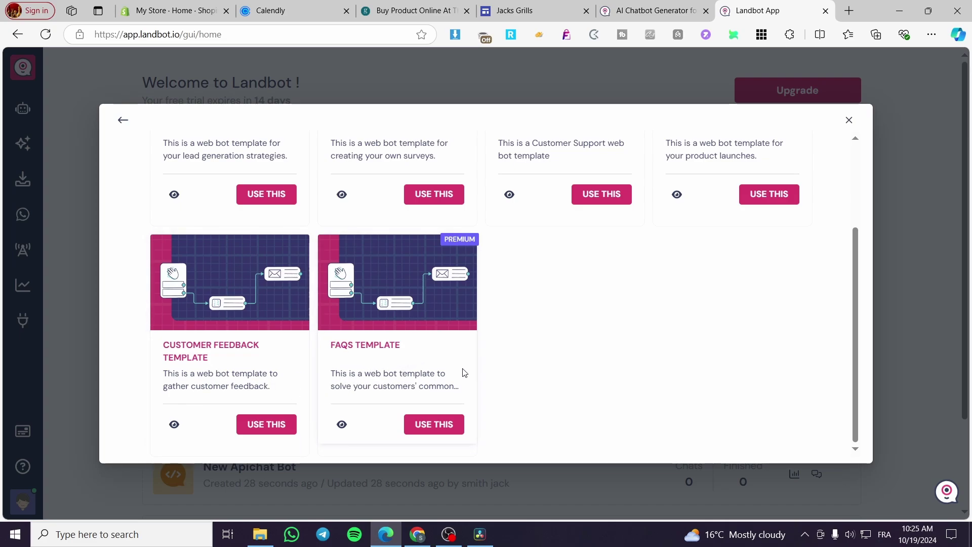
scroll(536, 382, up, 2)
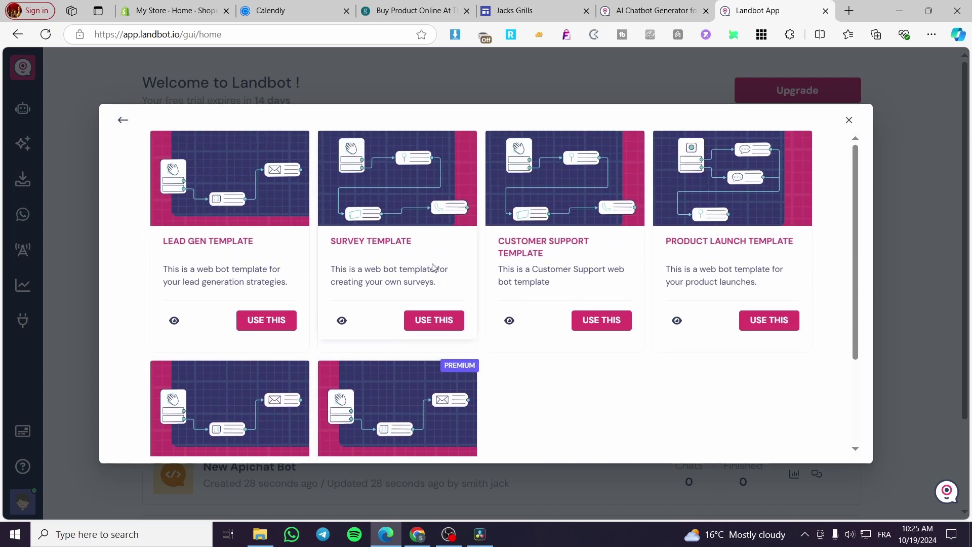
click(123, 121)
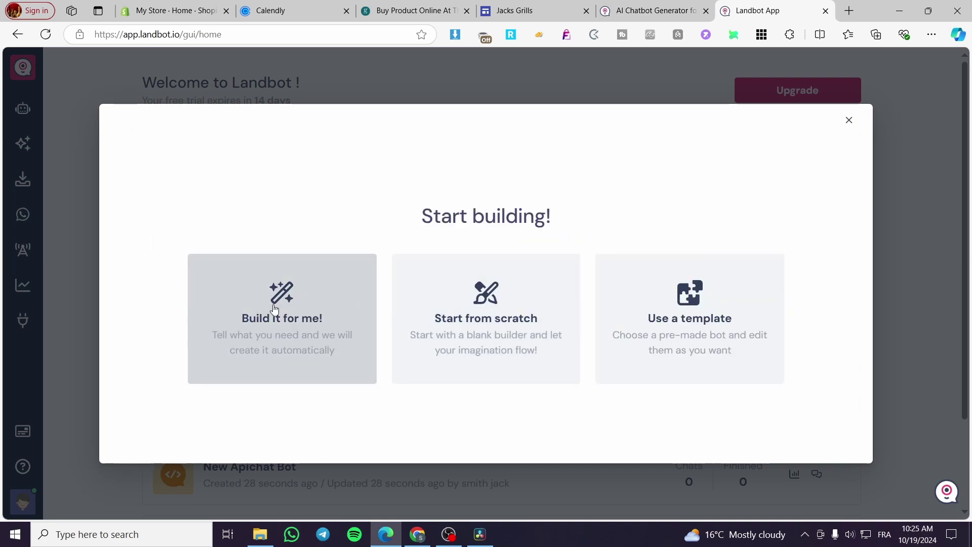
Step: Generate a draft bot from the E-commerce Assistant example description
click(286, 325)
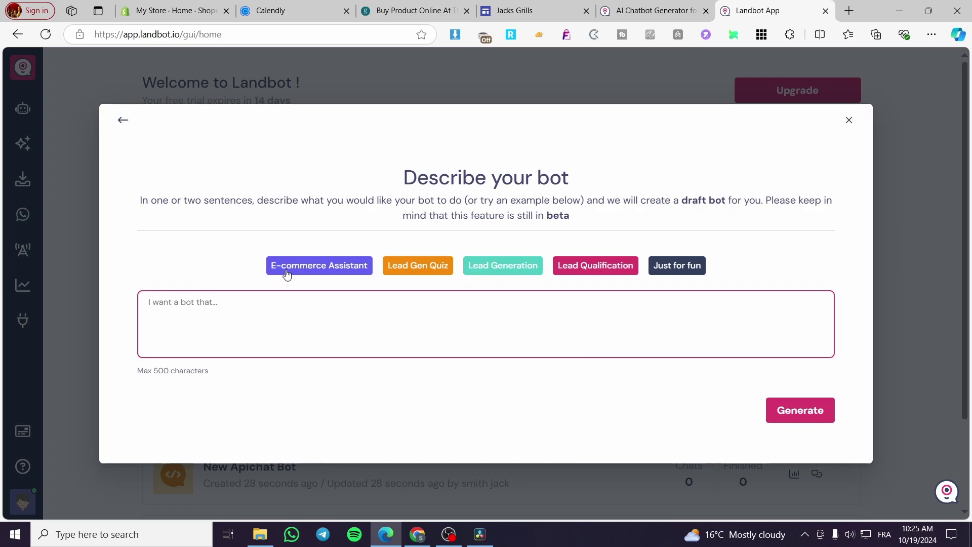
click(293, 267)
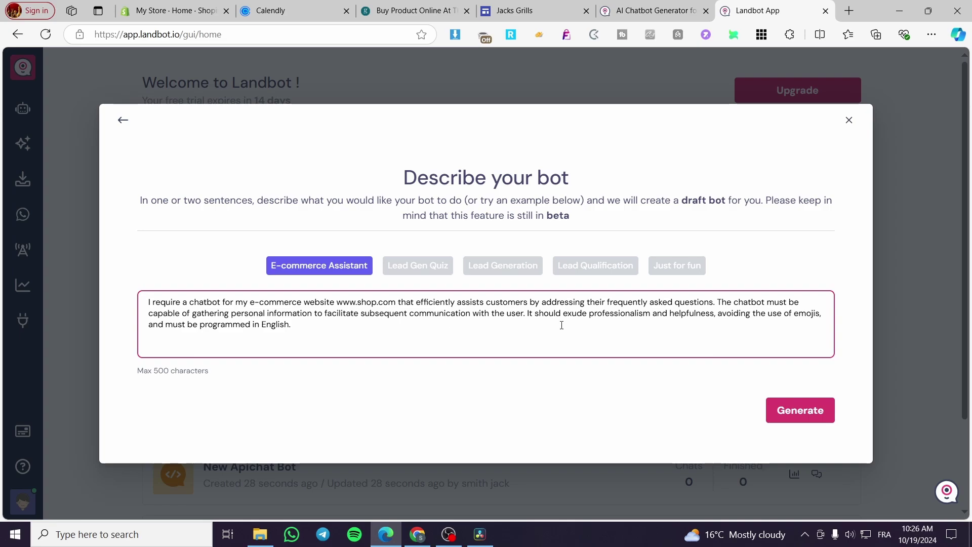
click(791, 415)
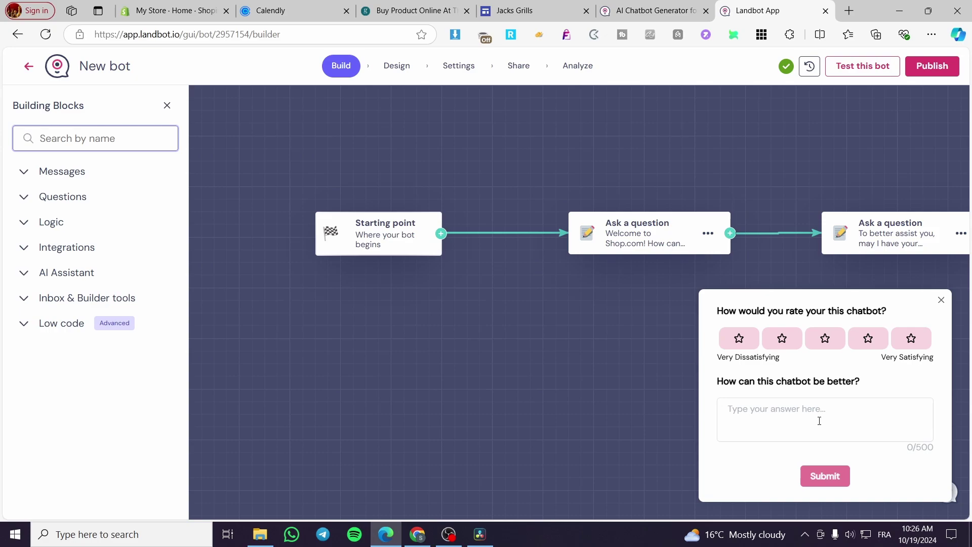
Step: Dismiss the chatbot rating survey and the canvas navigation options
click(940, 302)
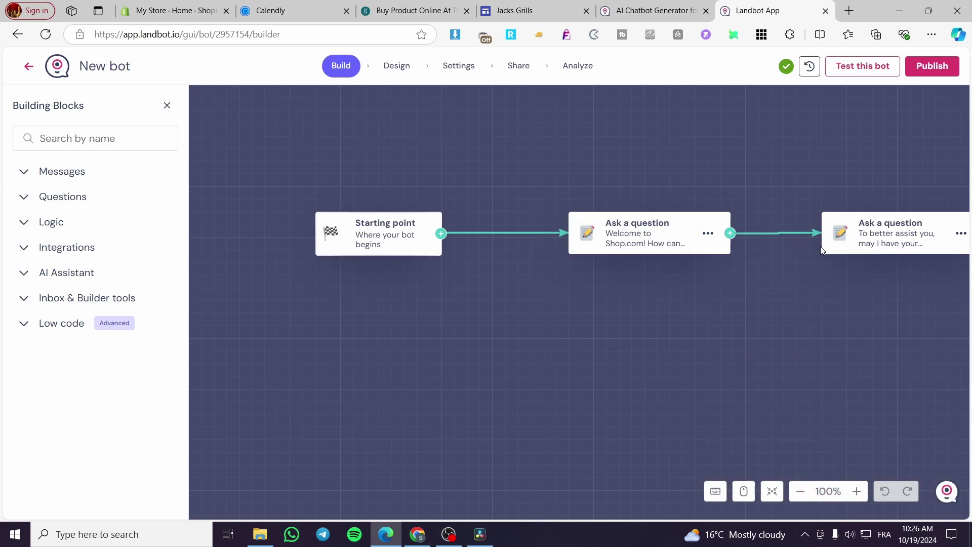
click(748, 496)
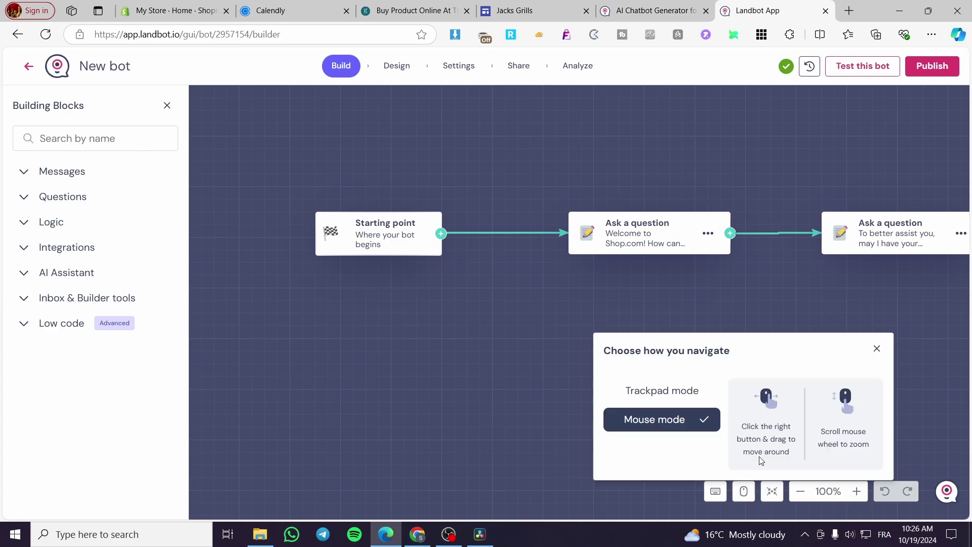
click(842, 306)
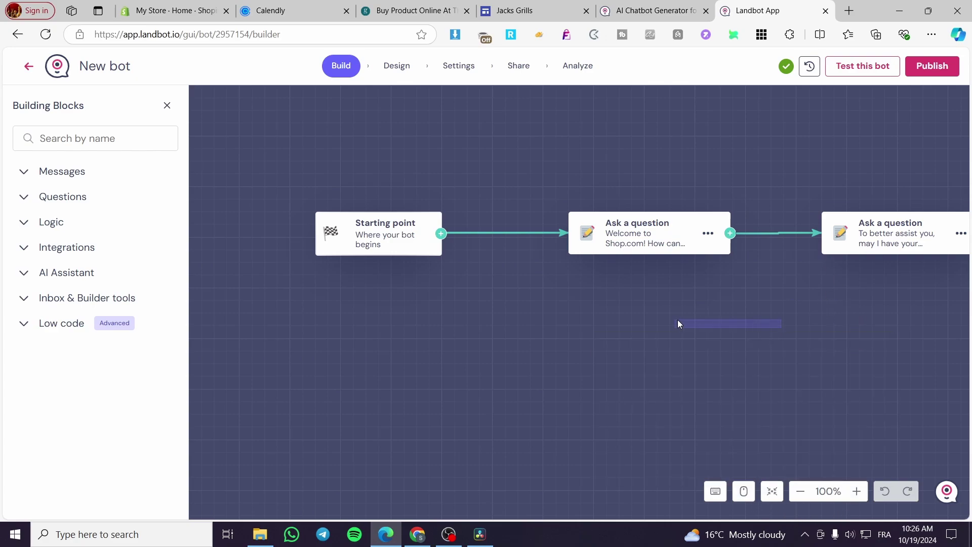
Step: Pan across the flow to the question buttons and answer messages, including account assistance
drag(679, 324, 236, 308)
scroll(582, 278, right, 2)
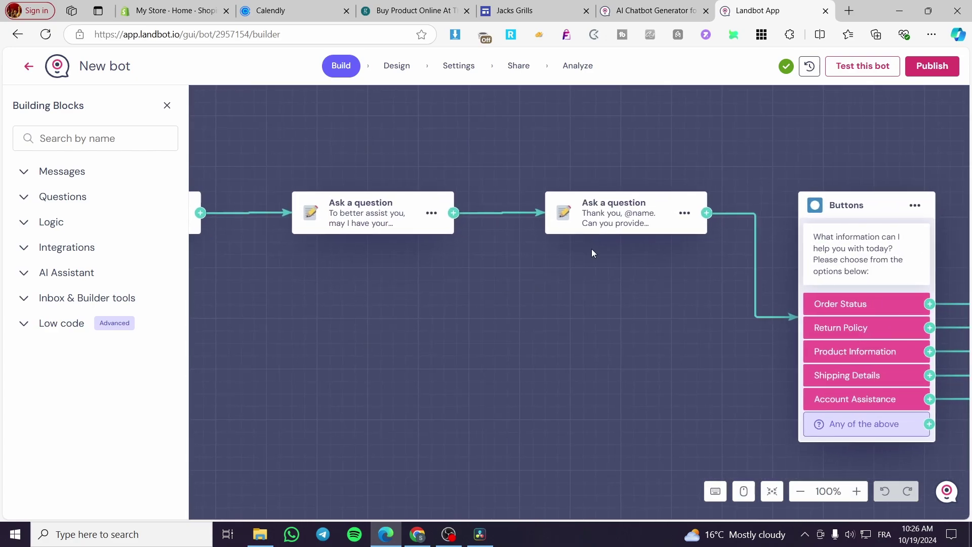
scroll(633, 303, right, 5)
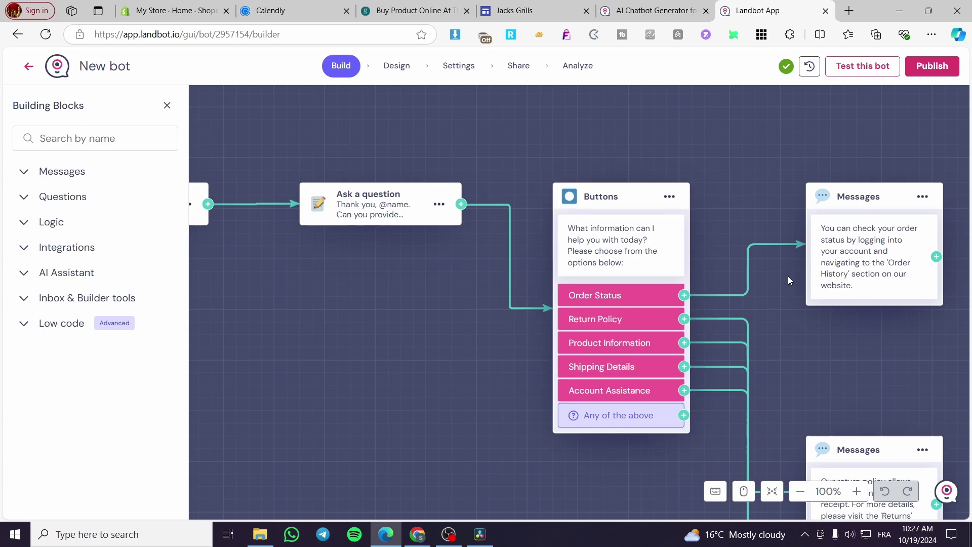
drag(792, 359, 582, 282)
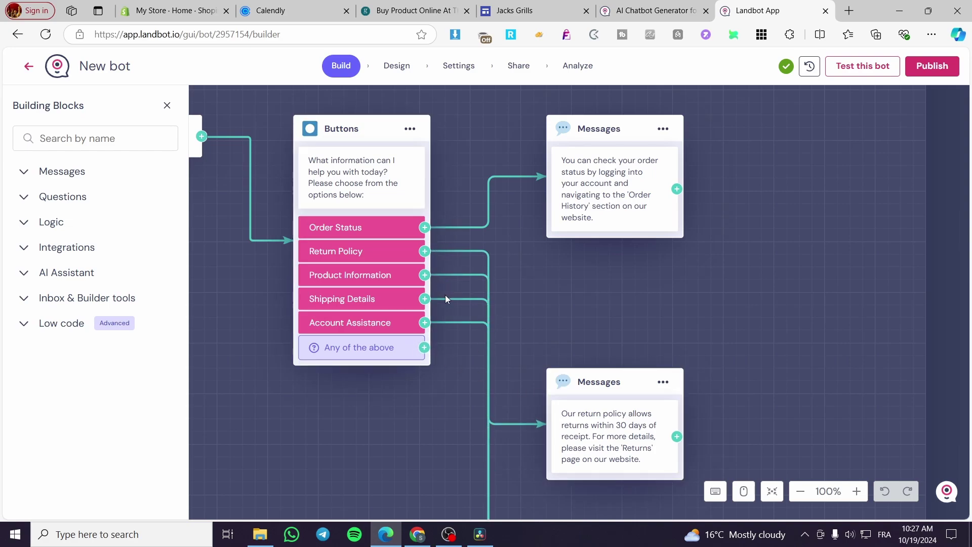
scroll(446, 349, down, 5)
right_click(406, 292)
drag(472, 411, 380, 98)
drag(385, 354, 529, 94)
right_click(376, 74)
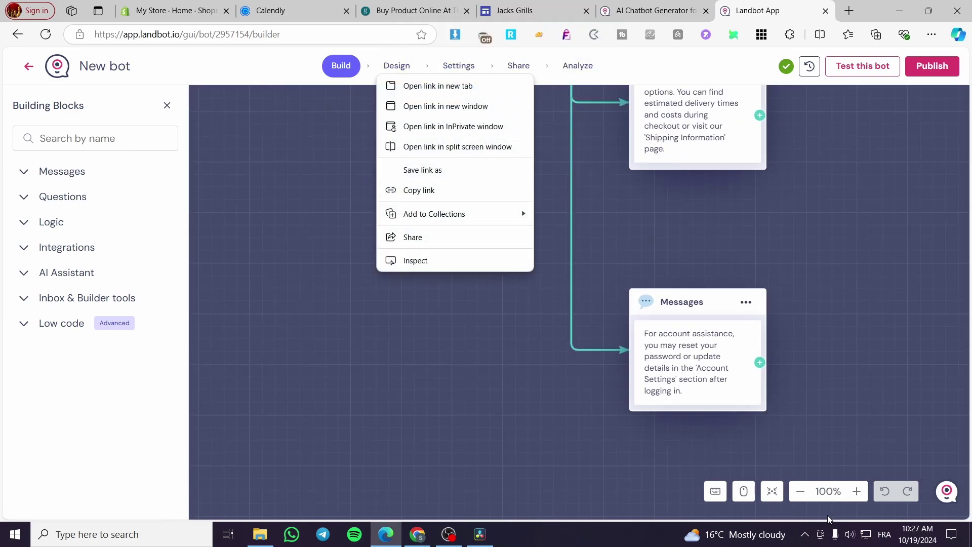
Step: Zoom the flow out and pan back to the Starting point
click(808, 496)
right_click(805, 494)
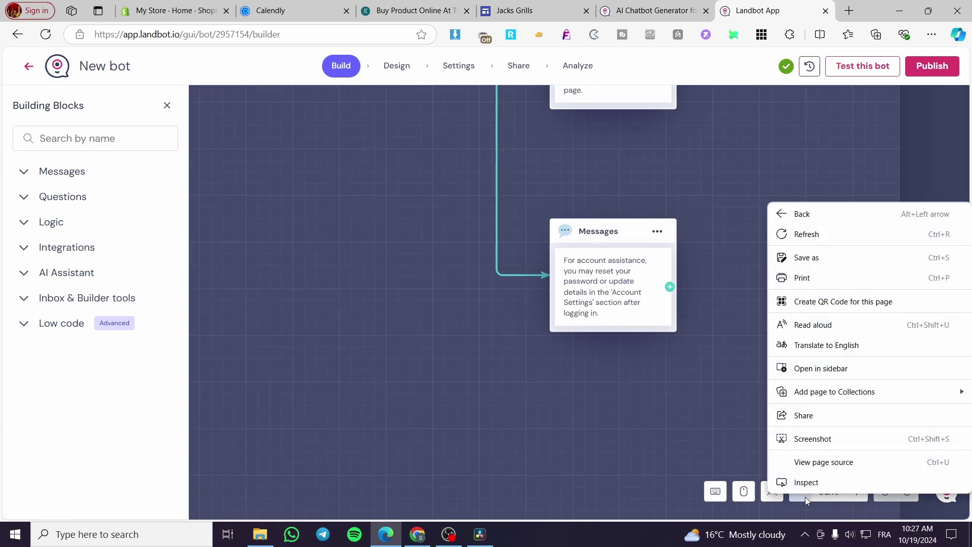
click(804, 497)
drag(797, 505, 842, 434)
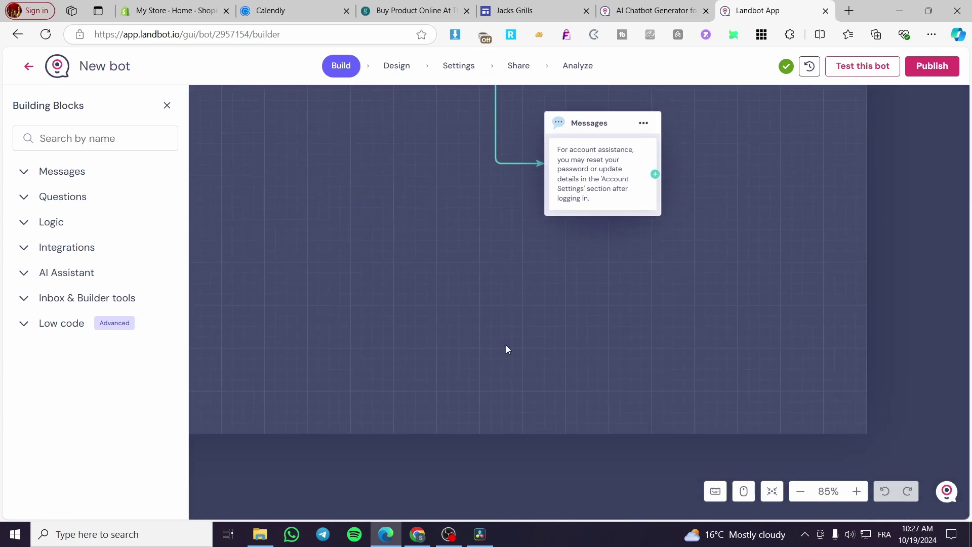
drag(500, 345, 951, 232)
right_click(951, 233)
click(655, 340)
drag(619, 454, 969, 389)
drag(436, 317, 454, 326)
Step: Publish the bot's latest changes and copy its public URL
right_click(930, 65)
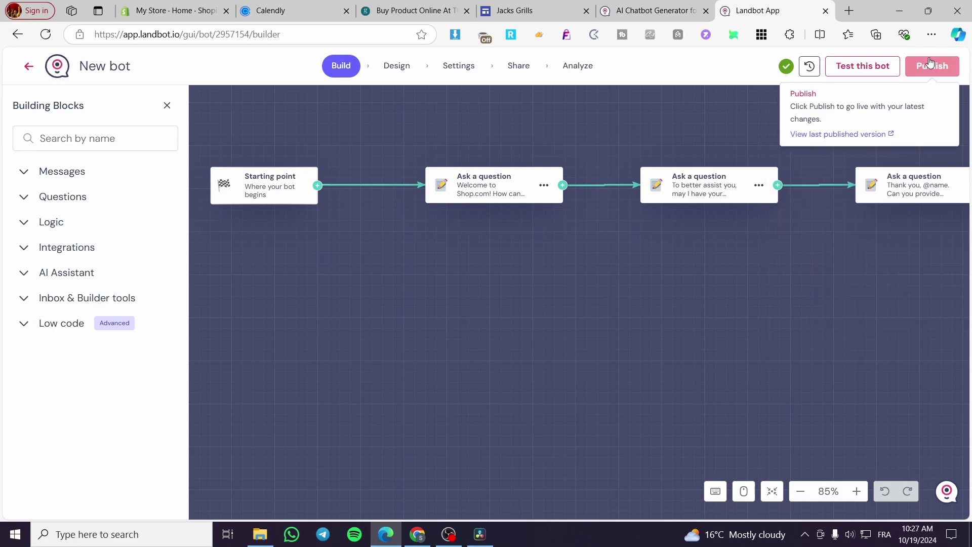
click(930, 63)
click(931, 62)
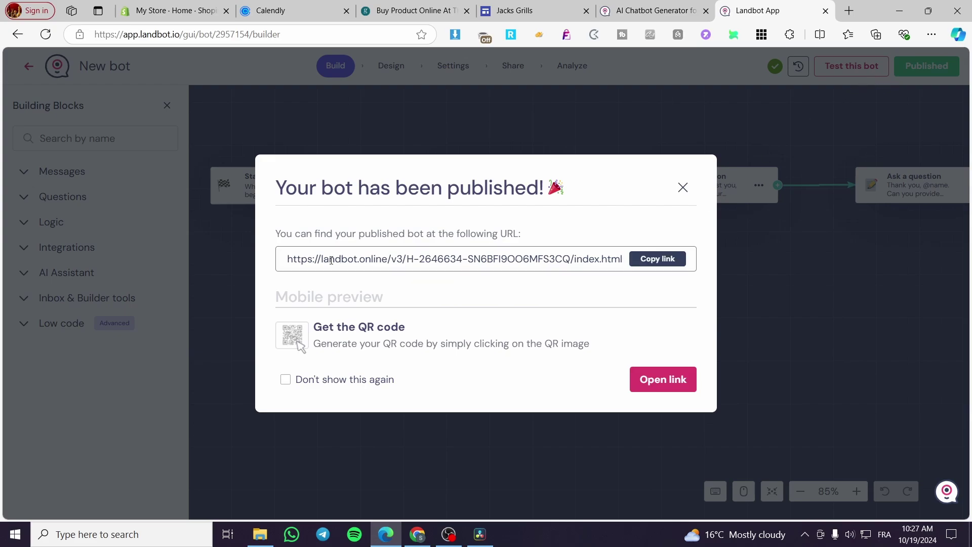
click(660, 261)
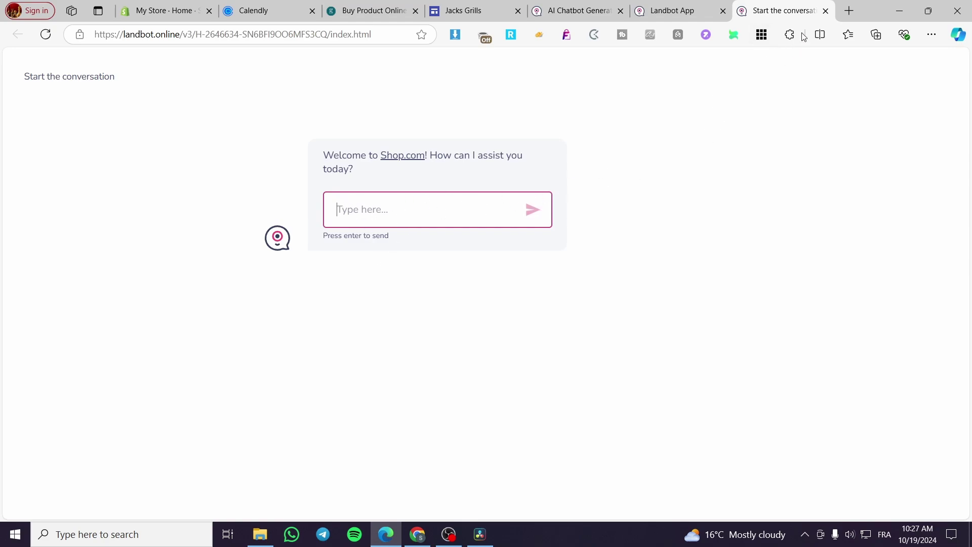
Step: Embed the published bot URL as a whole page into the Jacks Grills site
click(826, 10)
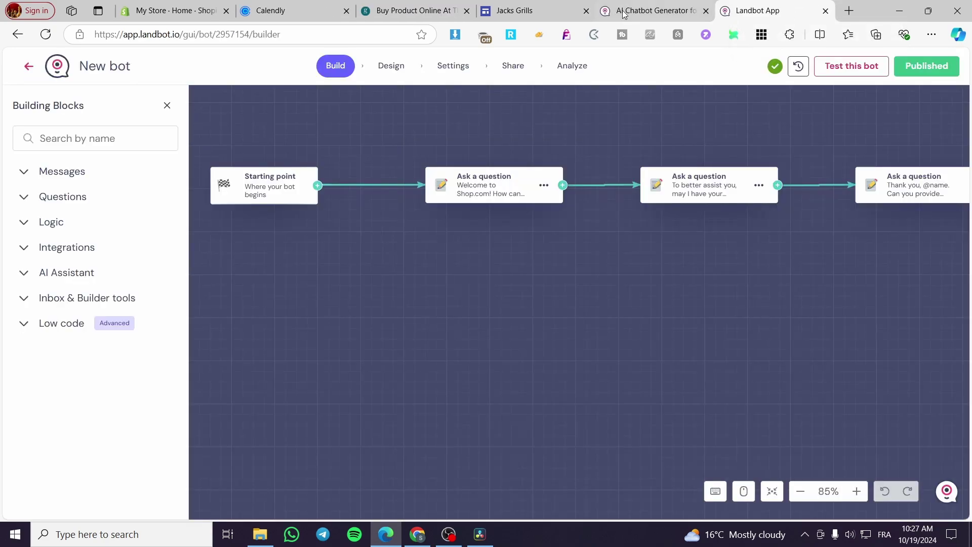
click(513, 12)
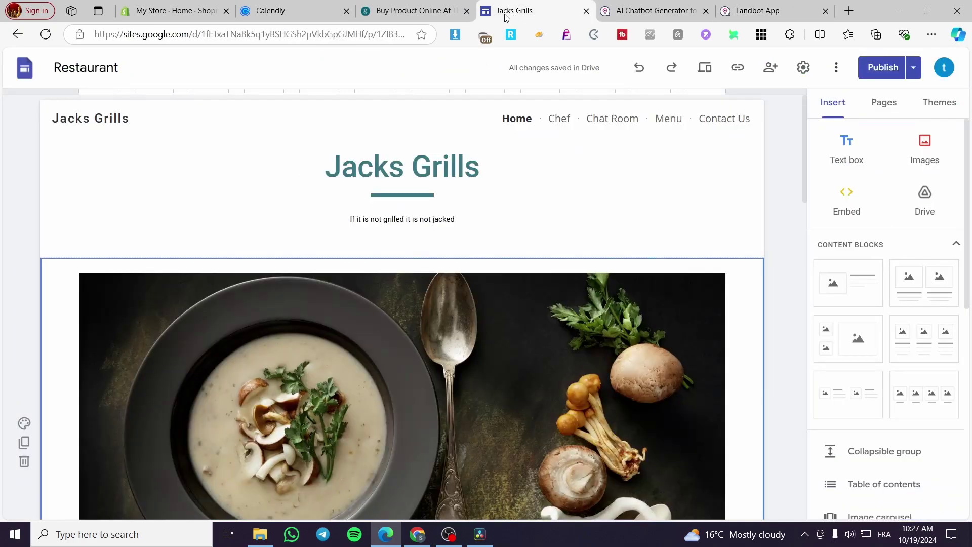
click(839, 196)
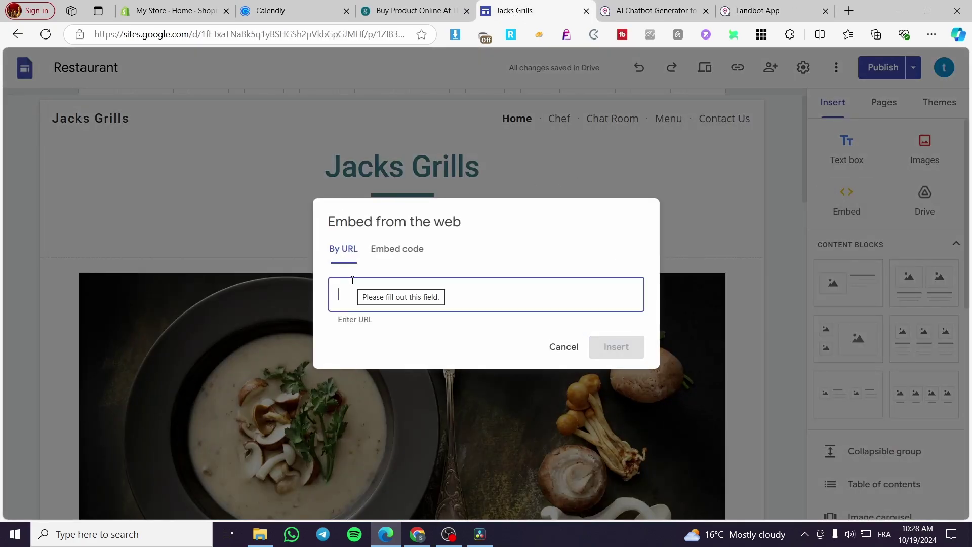
key(ctrl+v)
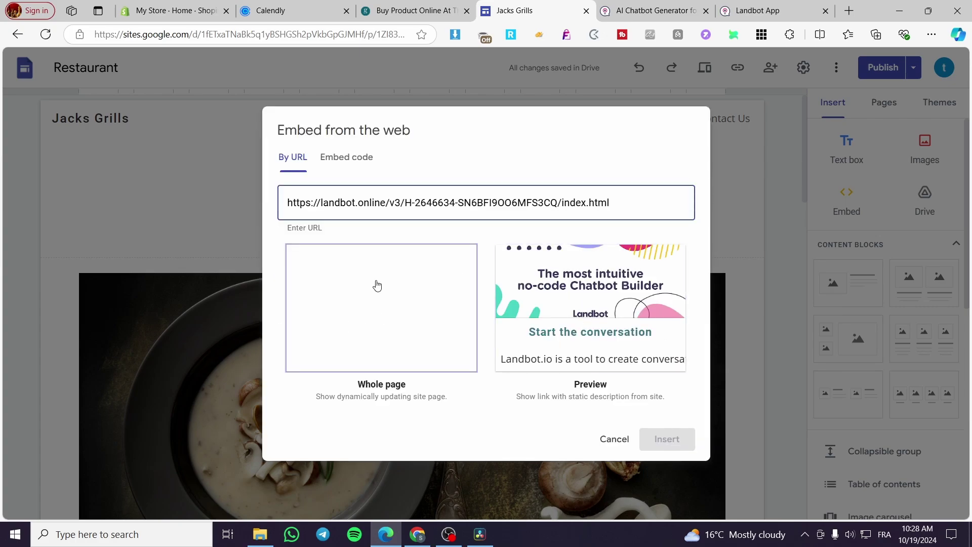
click(376, 284)
click(681, 441)
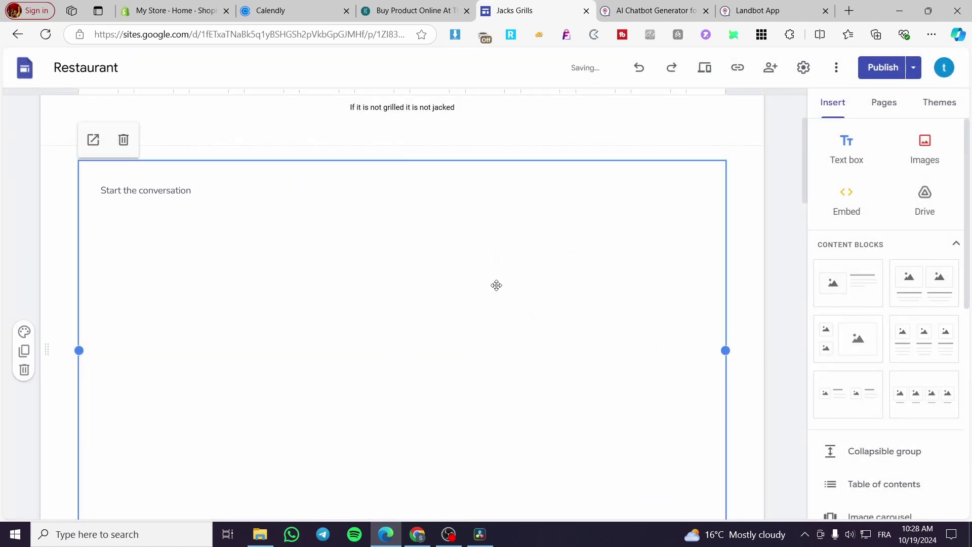
scroll(583, 288, down, 3)
scroll(585, 283, up, 3)
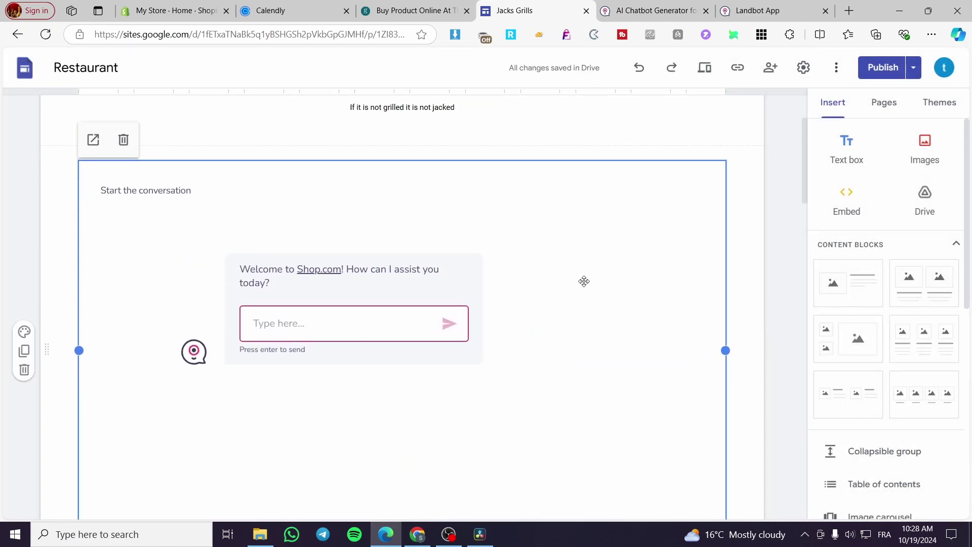
click(774, 290)
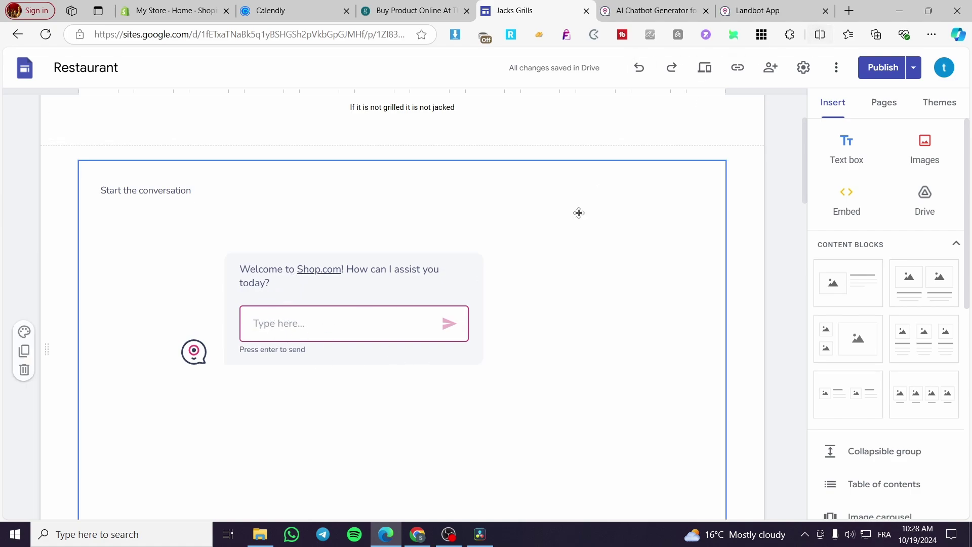
Step: Drag the chatbot section below the food photo
scroll(538, 248, up, 1)
scroll(543, 257, down, 1)
scroll(543, 257, down, 3)
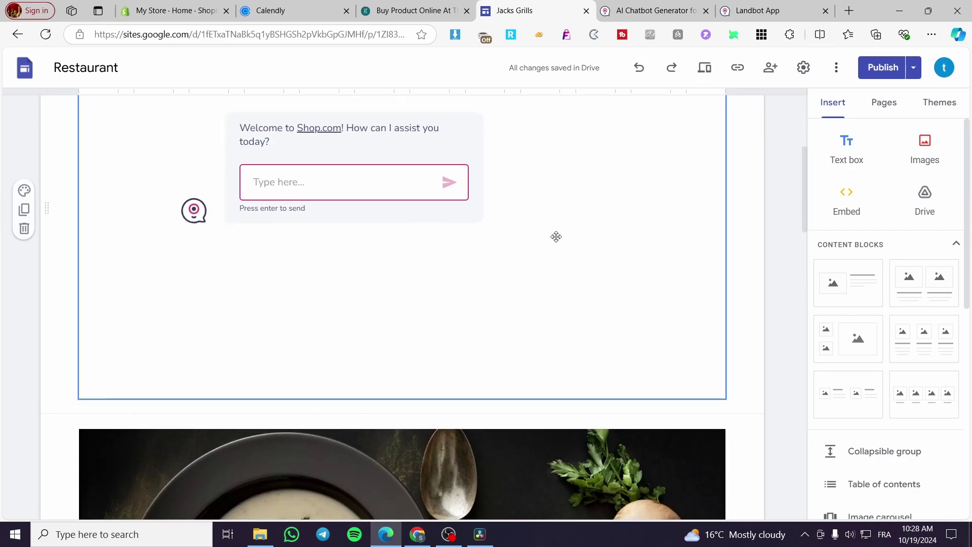
drag(75, 224, 281, 189)
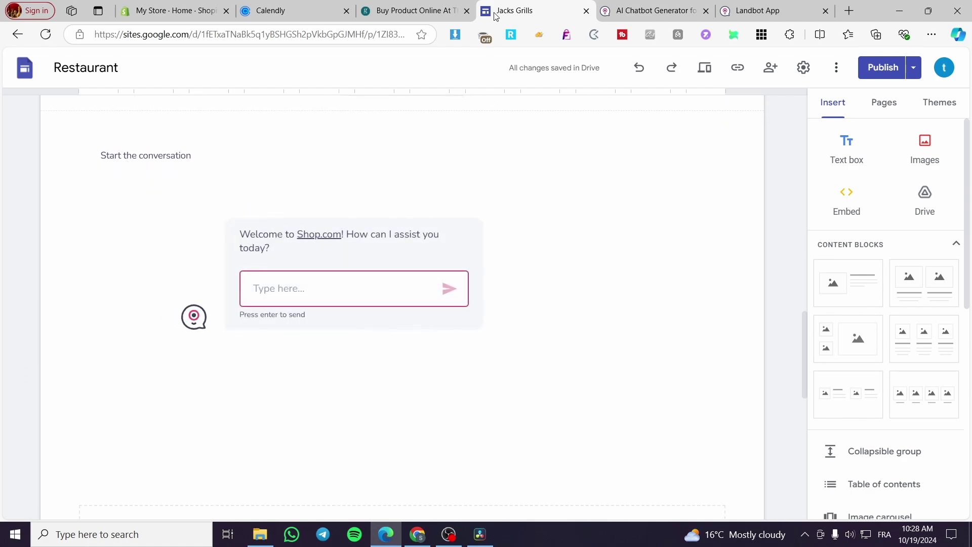
Step: Replace 'Shop.com' with 'Jacks Grill!' in the welcome question and apply it
click(655, 11)
click(757, 11)
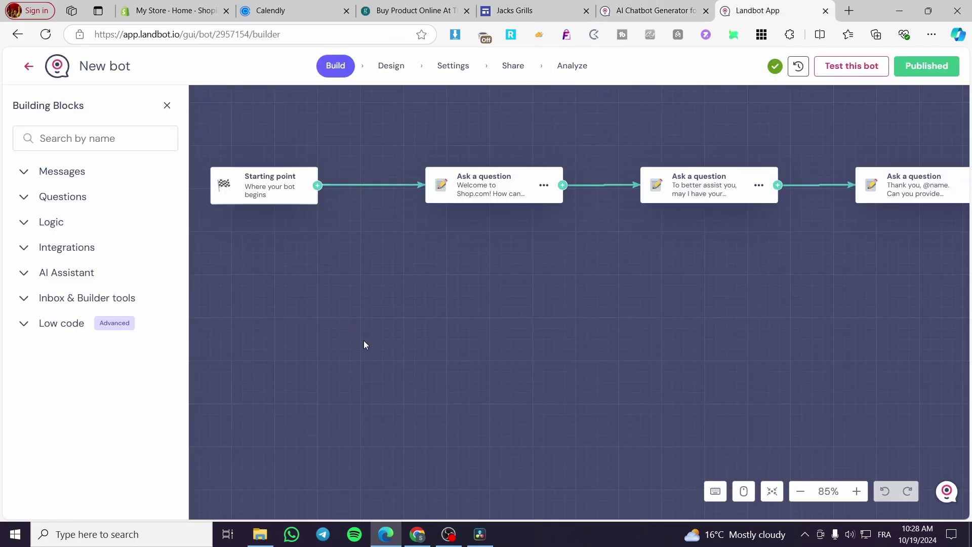
click(503, 184)
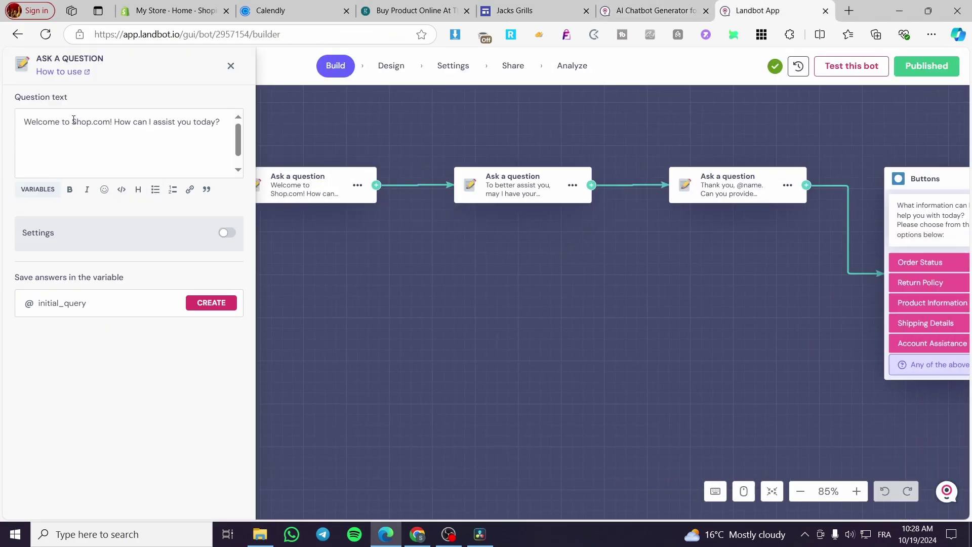
drag(72, 121, 113, 122)
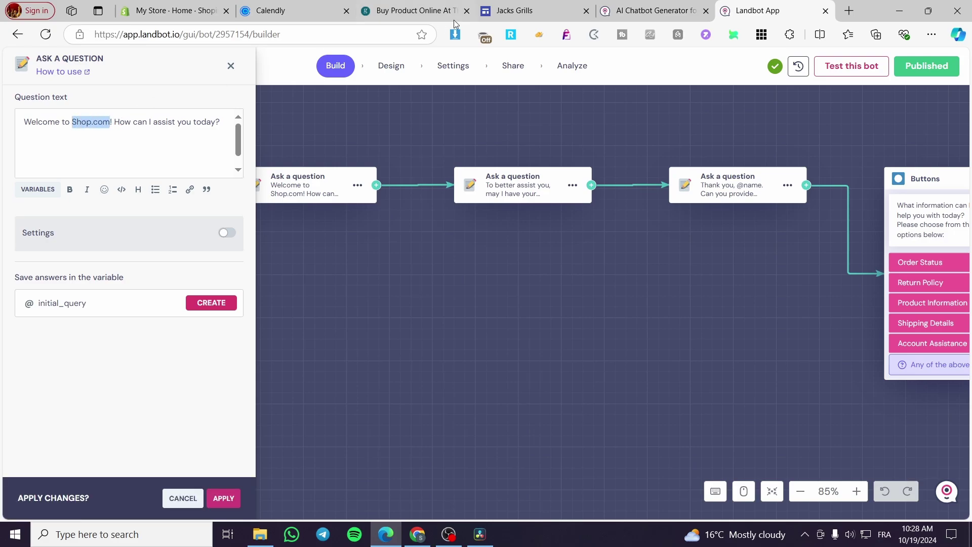
text(Jacks Gr)
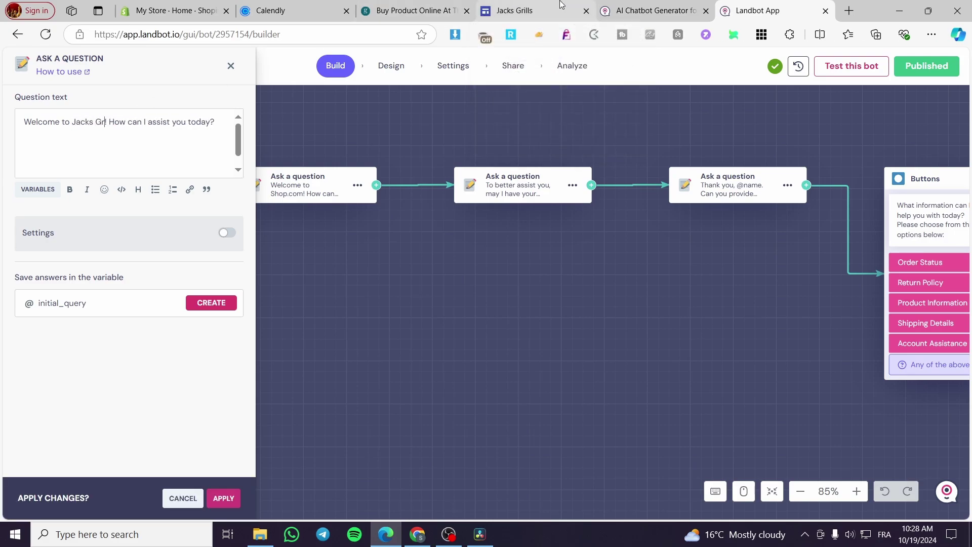
text(ill!)
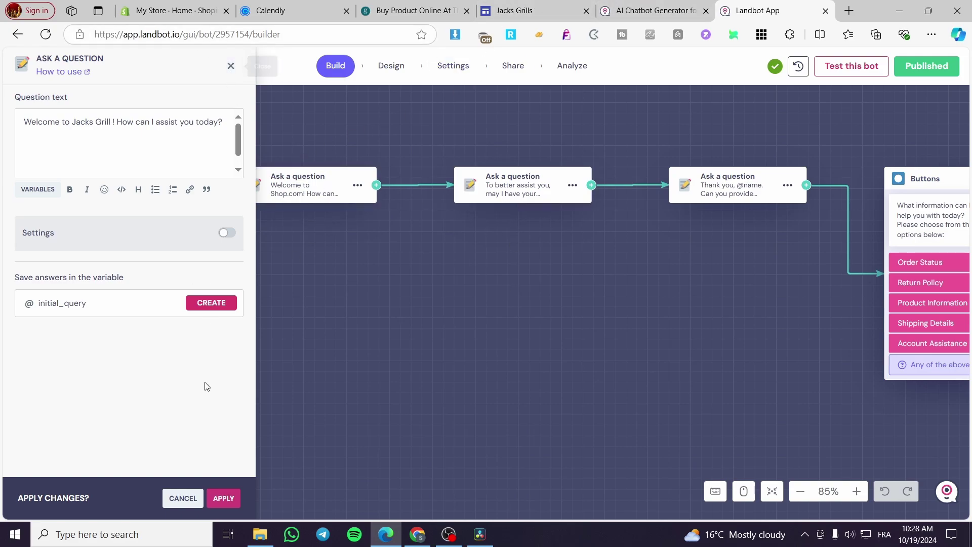
click(223, 498)
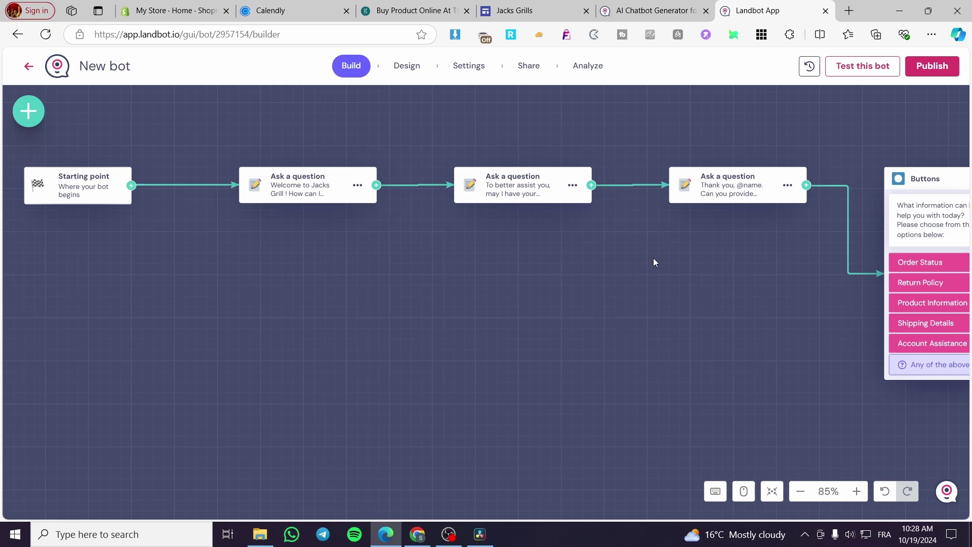
Step: Return to the Jacks Grills site editor and reload it to refresh the embedded chatbot
click(648, 8)
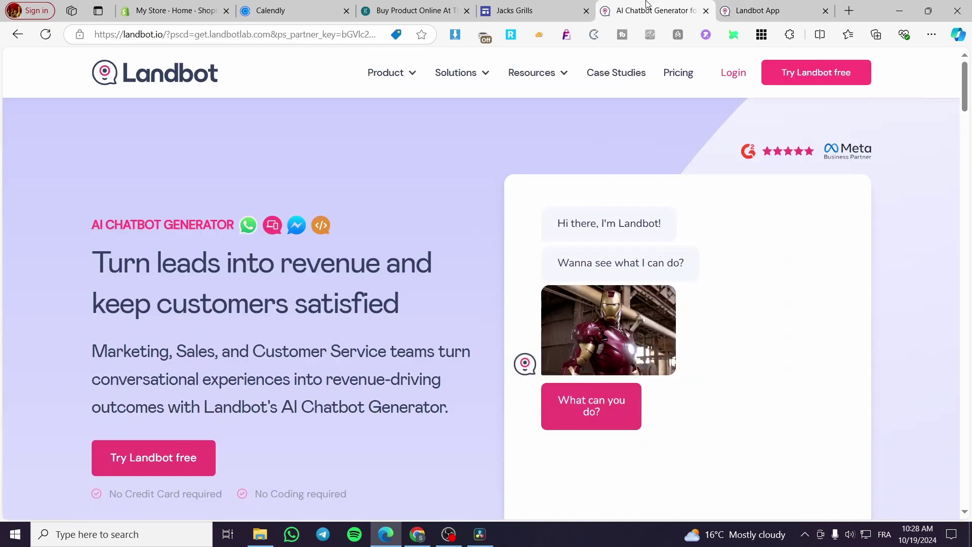
click(491, 7)
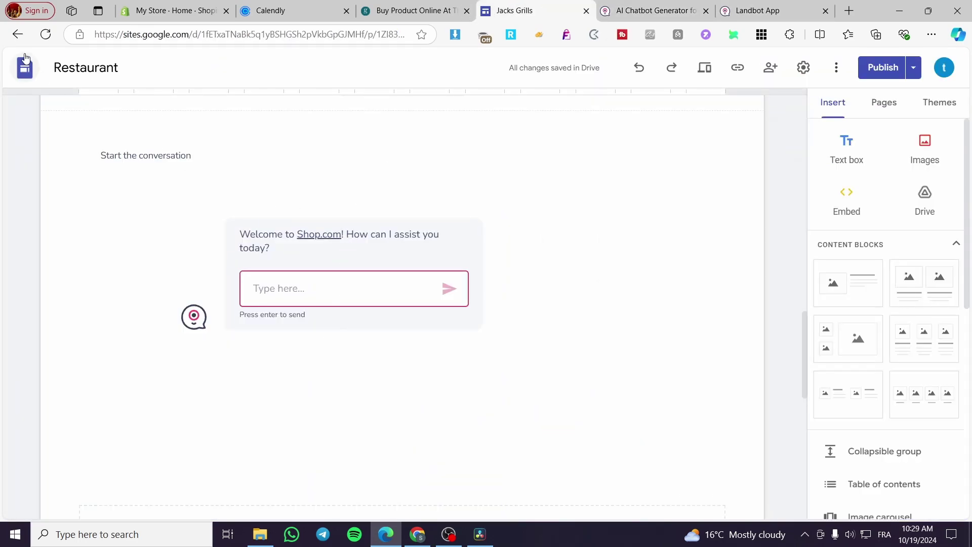
click(46, 35)
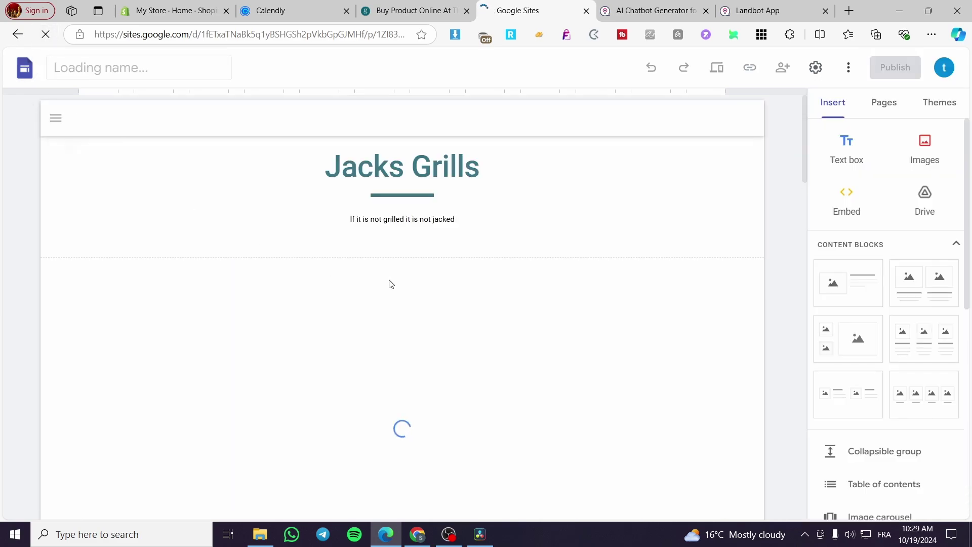
scroll(349, 243, down, 8)
scroll(349, 237, down, 5)
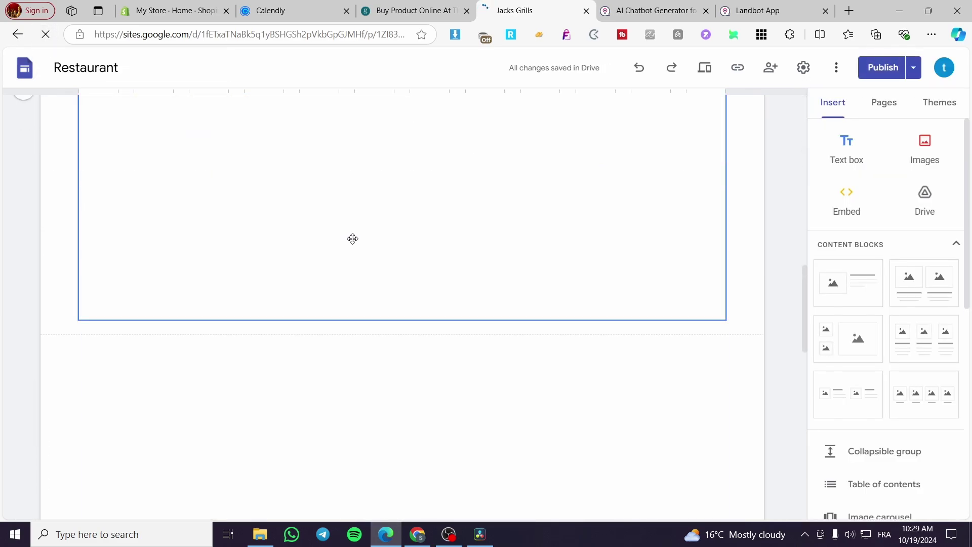
scroll(346, 245, down, 4)
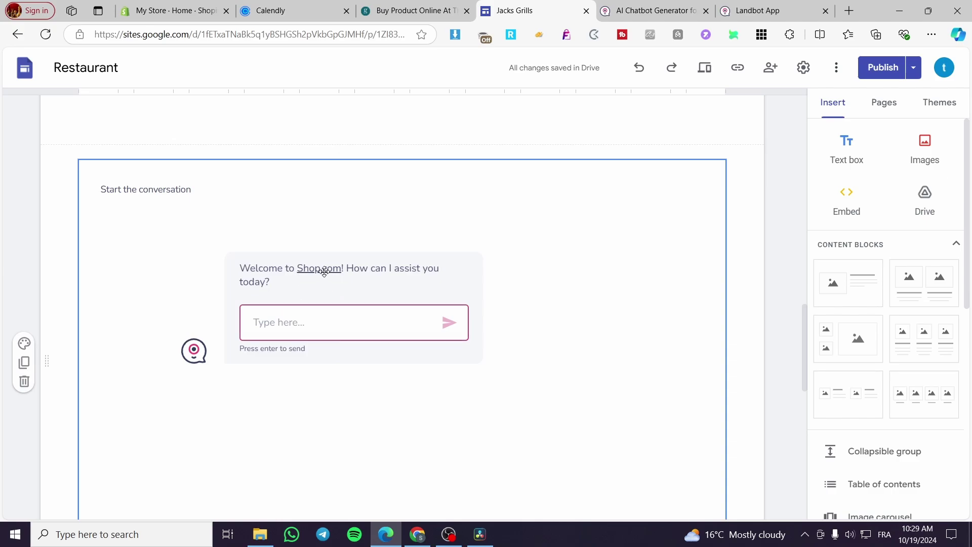
scroll(744, 213, up, 10)
key(ctrl+plus)
key(ctrl+plus)
key(ctrl+plus)
key(ctrl+plus)
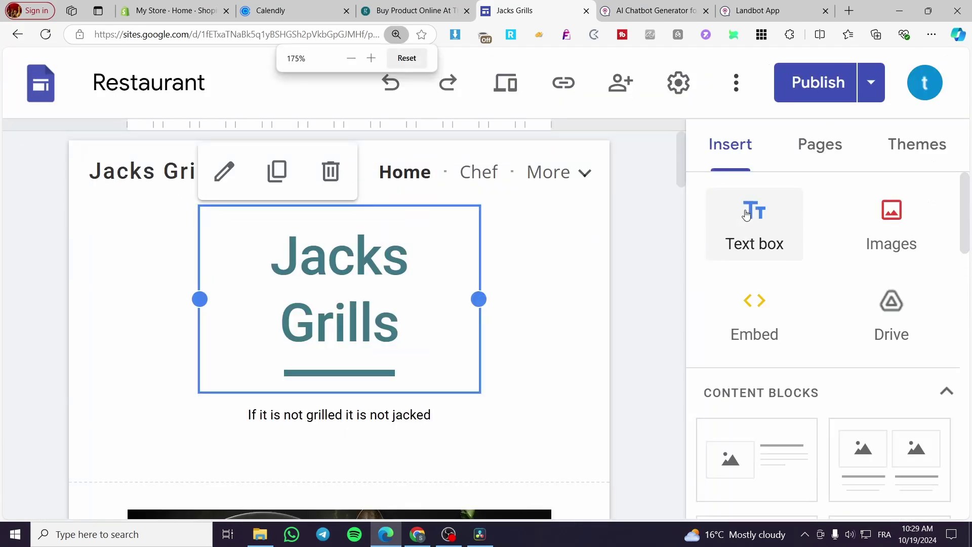
key(ctrl+minus)
key(ctrl+minus)
key(ctrl+minus)
key(ctrl+minus)
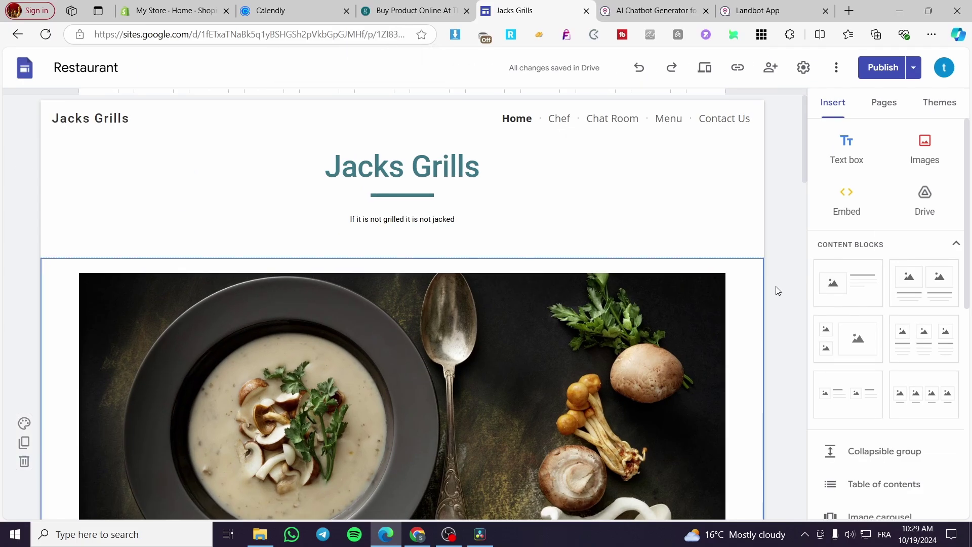
scroll(780, 292, down, 15)
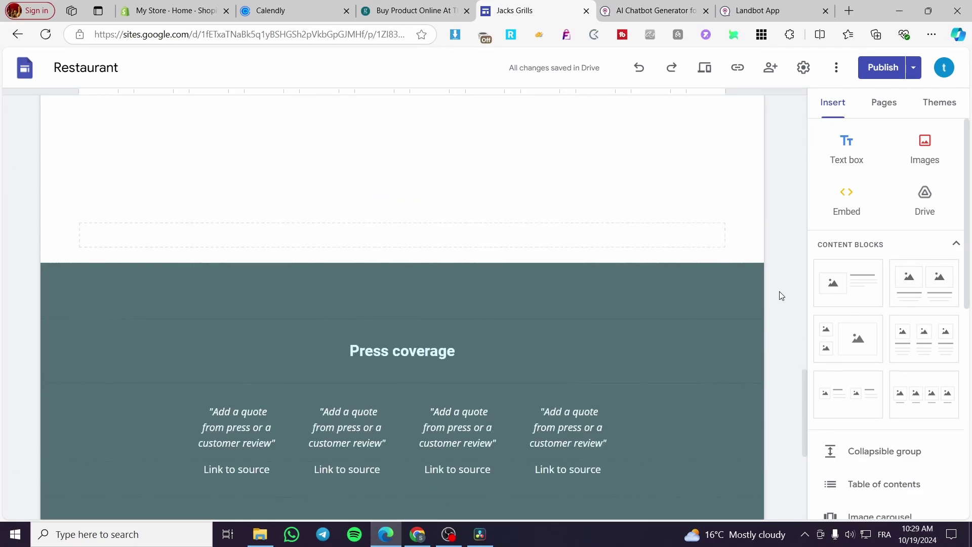
scroll(779, 292, up, 5)
Step: Publish the Jacks Grills site and open its live version in a new tab
click(881, 69)
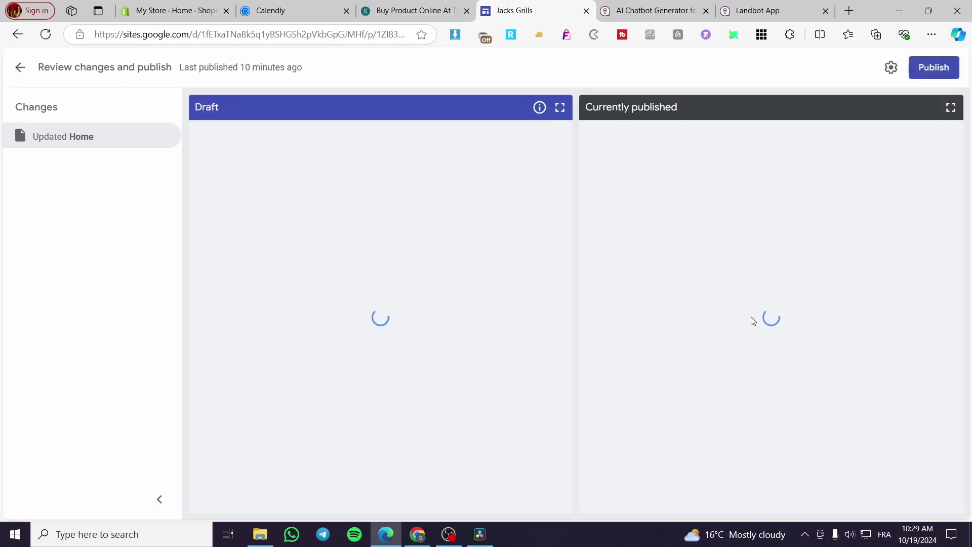
click(940, 71)
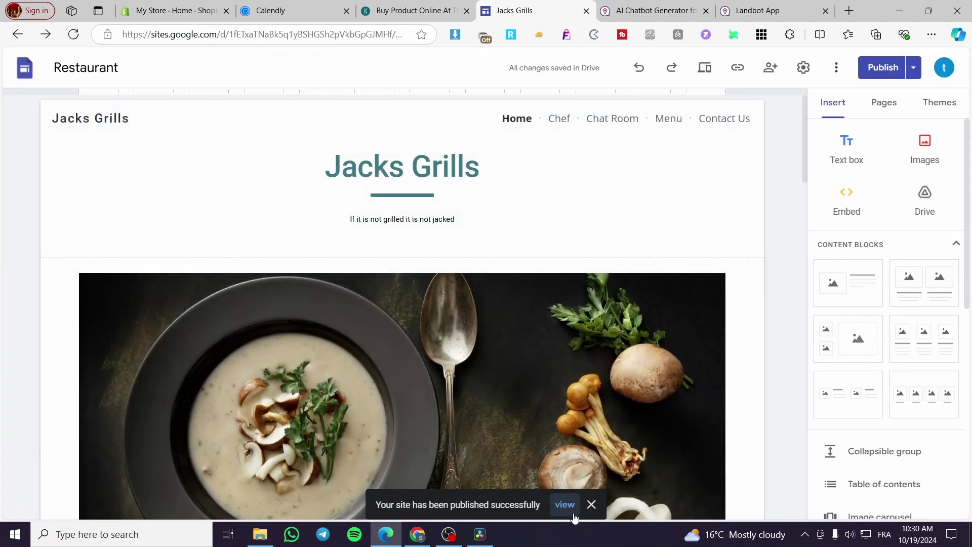
click(564, 505)
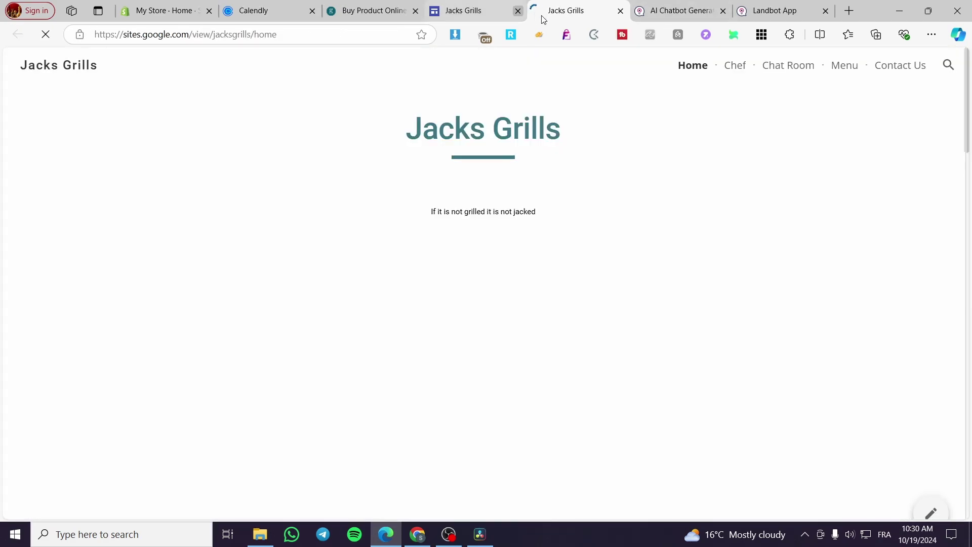
Step: Scroll down to the embedded chatbot and greet it with 'hello'
scroll(545, 174, down, 10)
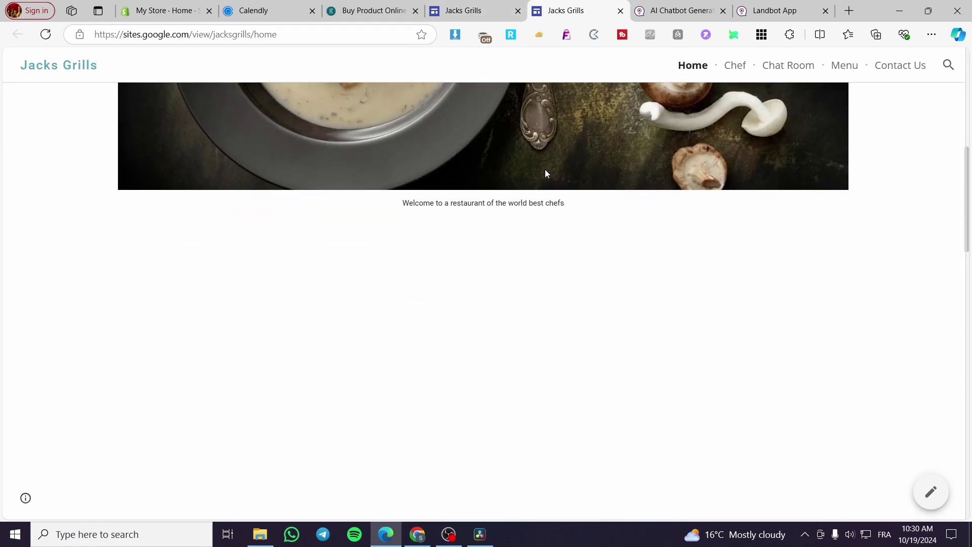
scroll(546, 175, down, 12)
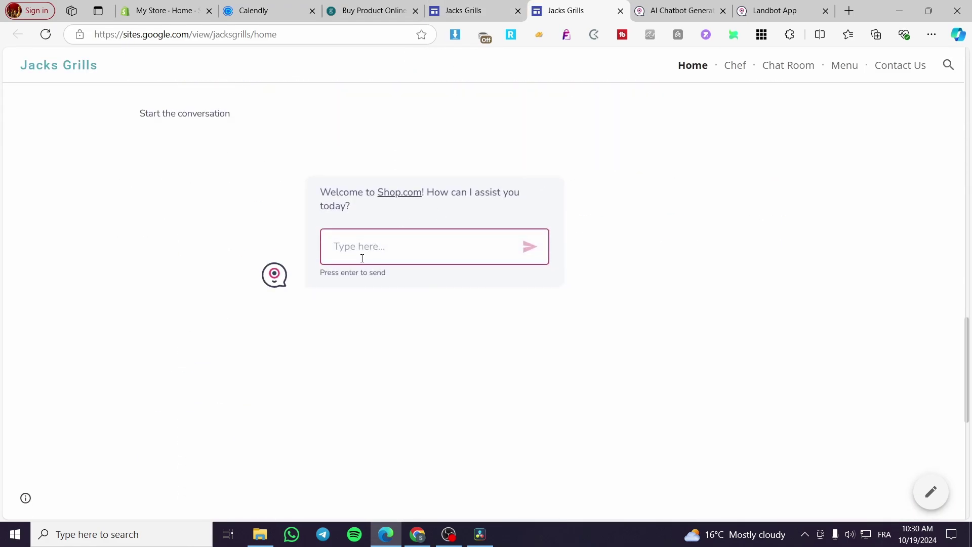
text(hello)
key(Return)
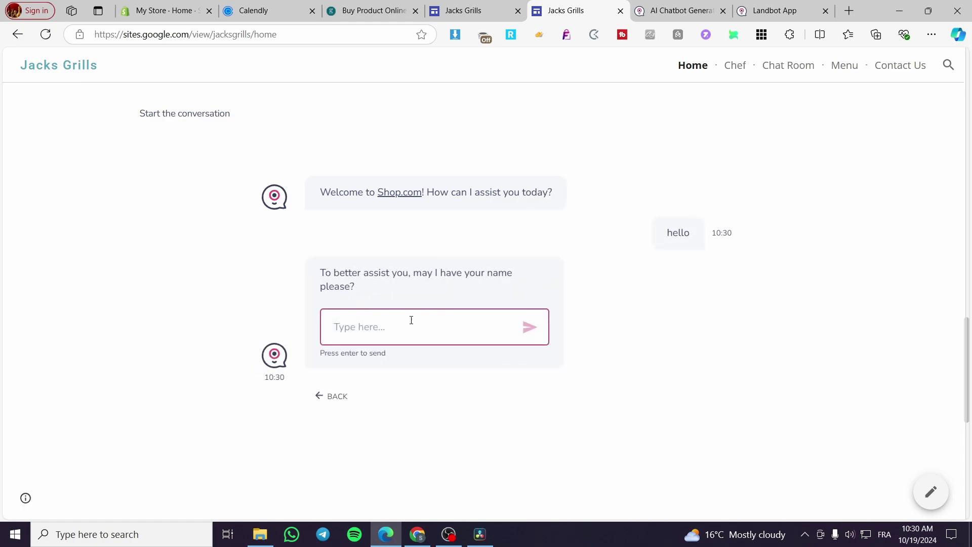
Step: Reply to the chatbot with a visitor name and an e-mail address until it lists FAQ topics
text(yes it is jack)
key(Return)
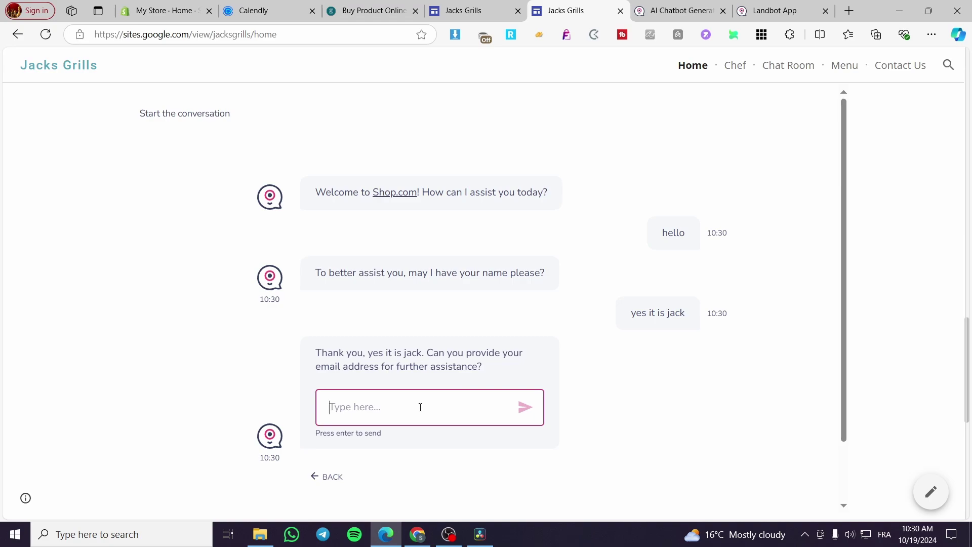
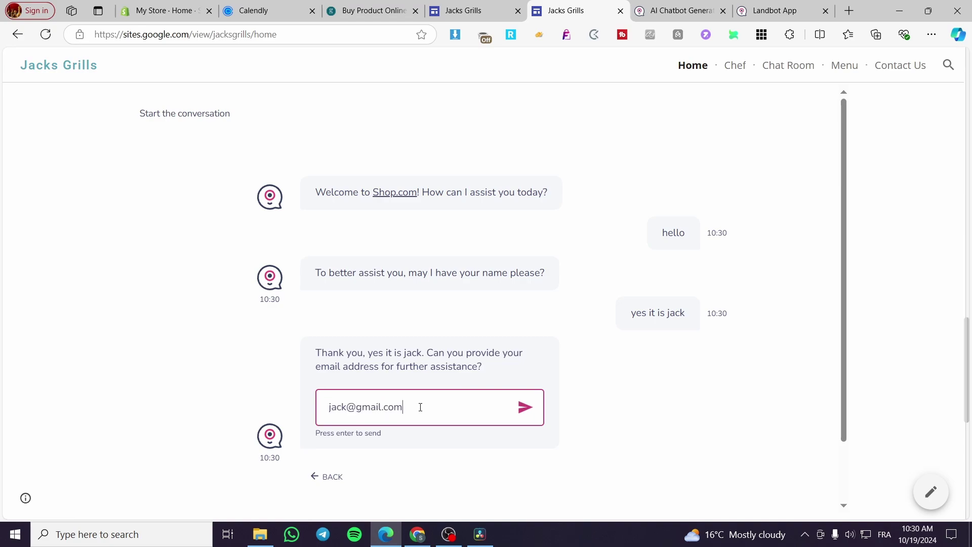
key(Return)
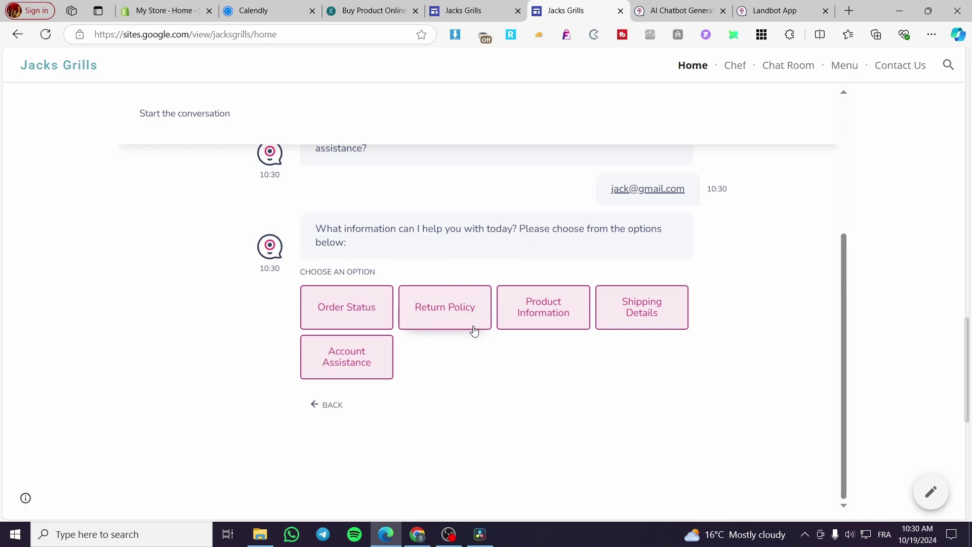
Step: Choose the Return Policy option in the live chatbot and read its 30-day returns reply
click(436, 321)
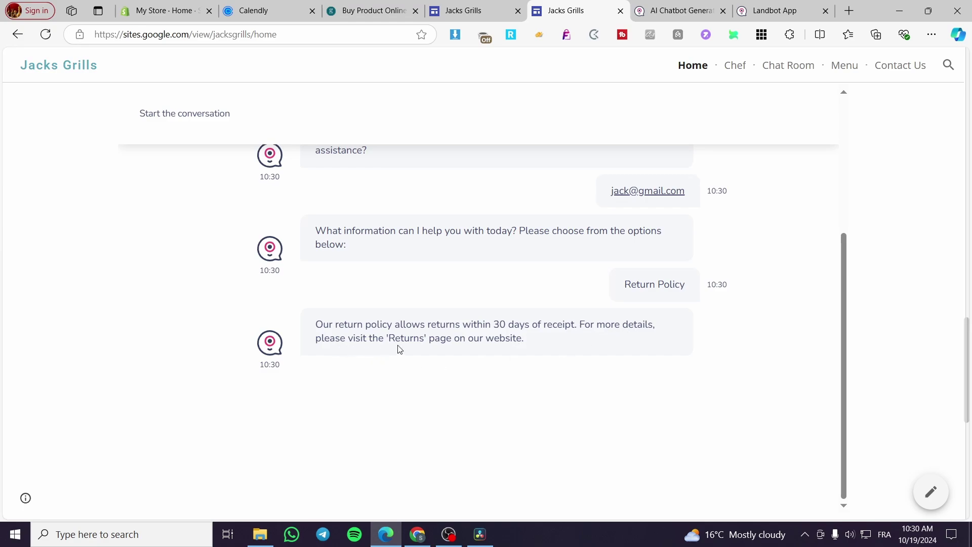
scroll(431, 346, down, 1)
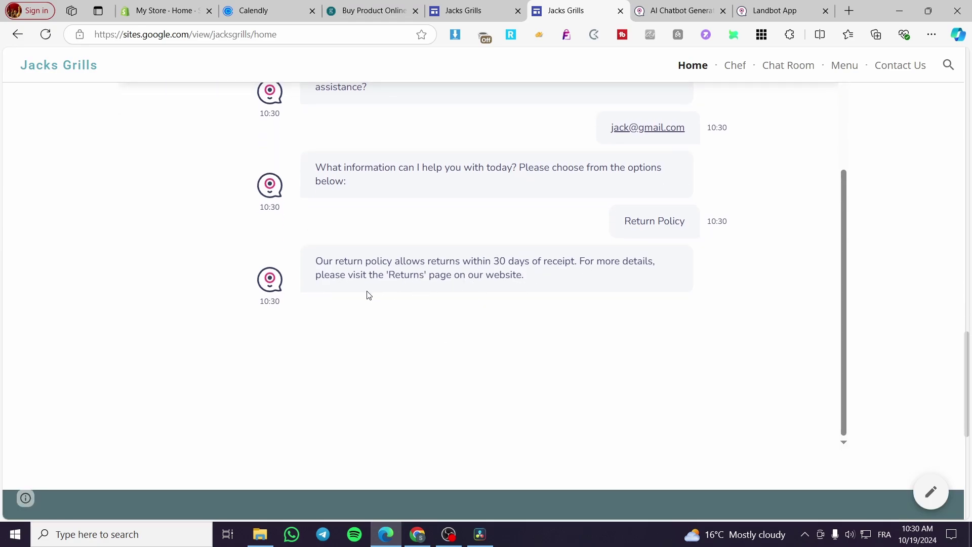
scroll(562, 318, up, 8)
scroll(555, 309, down, 5)
scroll(683, 310, down, 5)
scroll(466, 330, up, 1)
scroll(471, 326, up, 3)
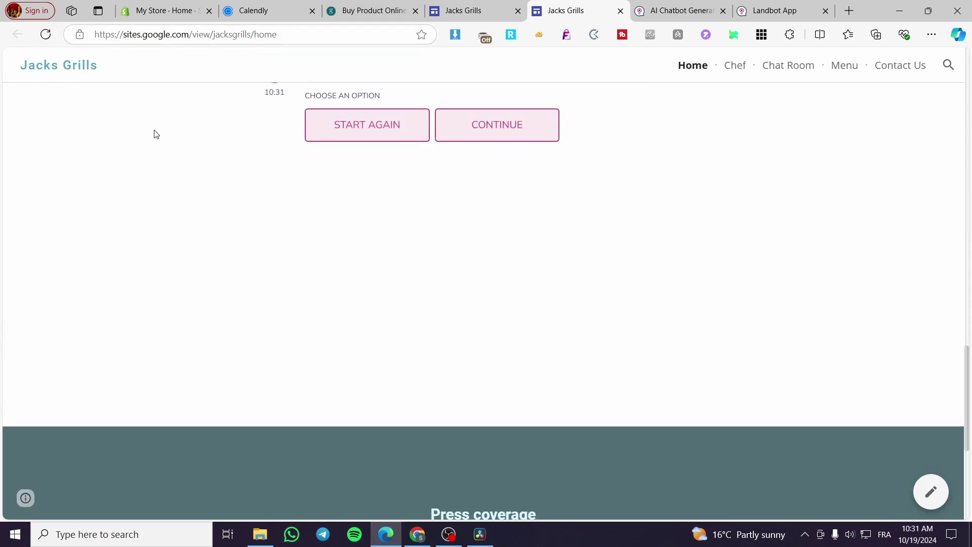
scroll(358, 320, up, 3)
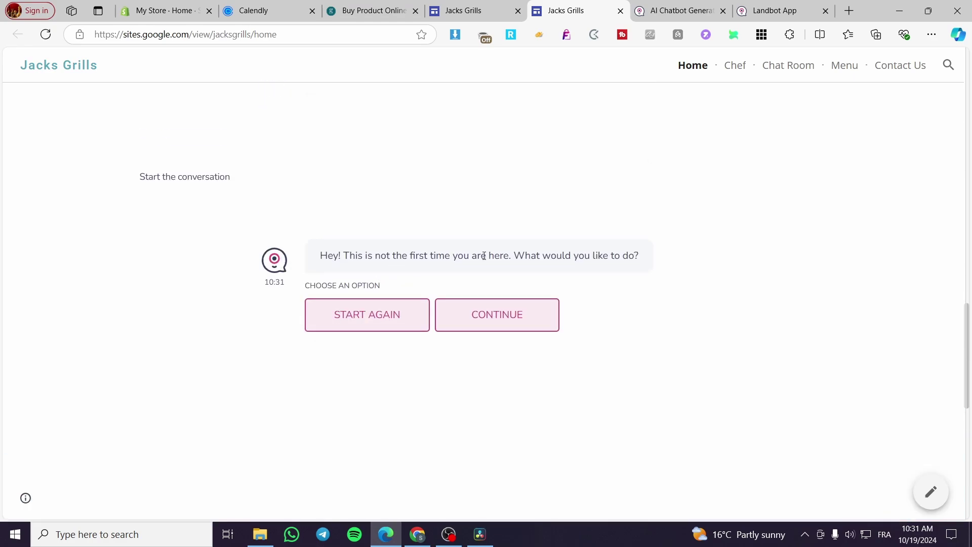